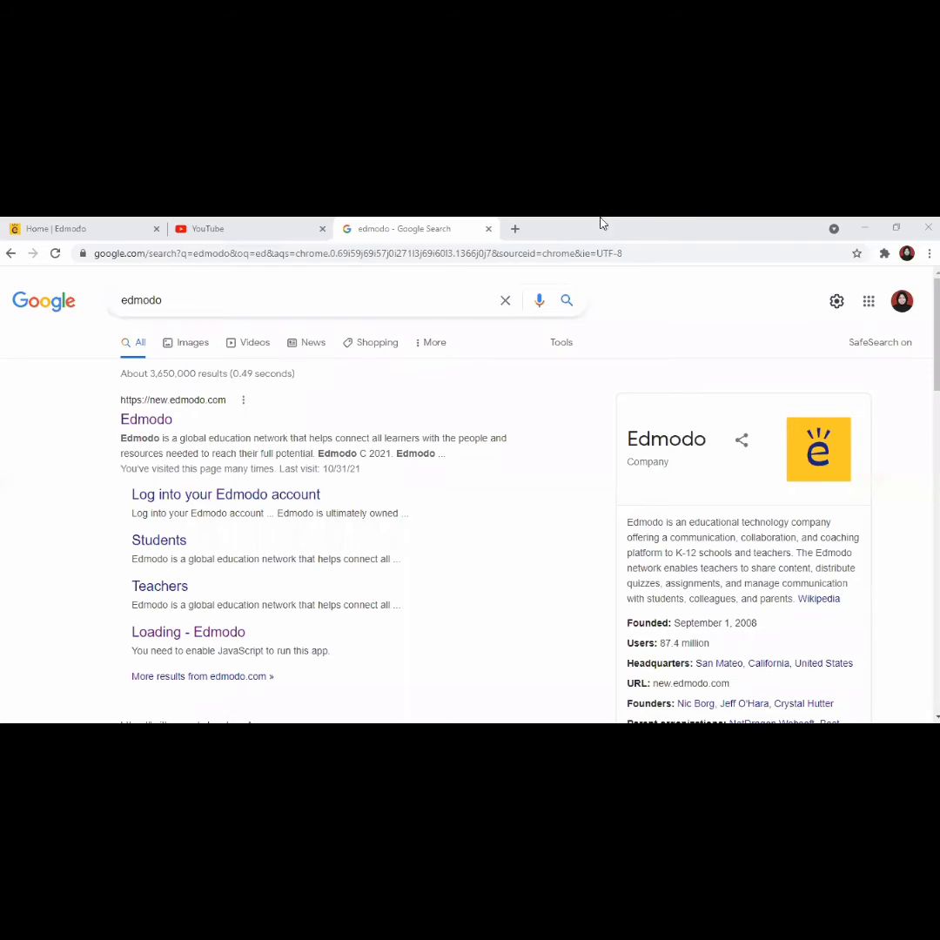
Search Google for edmodo, and open the classes overview in the already open Edmodo site.
left_click(278, 299)
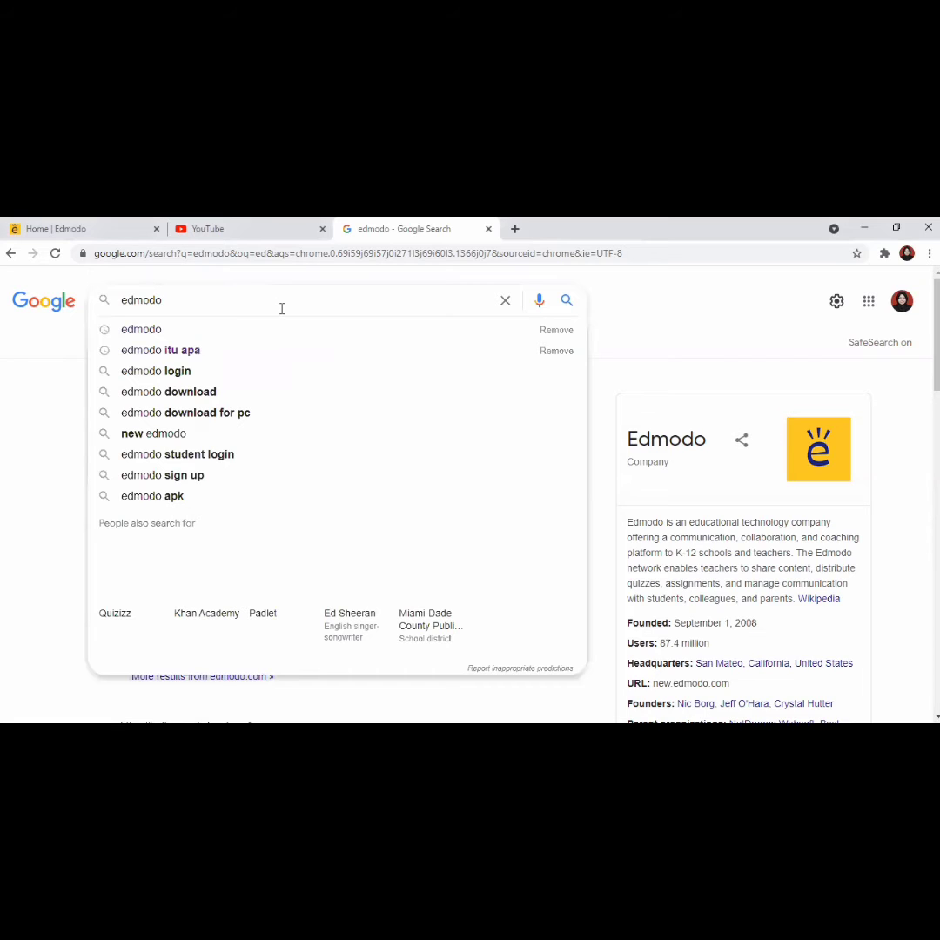
key("Return")
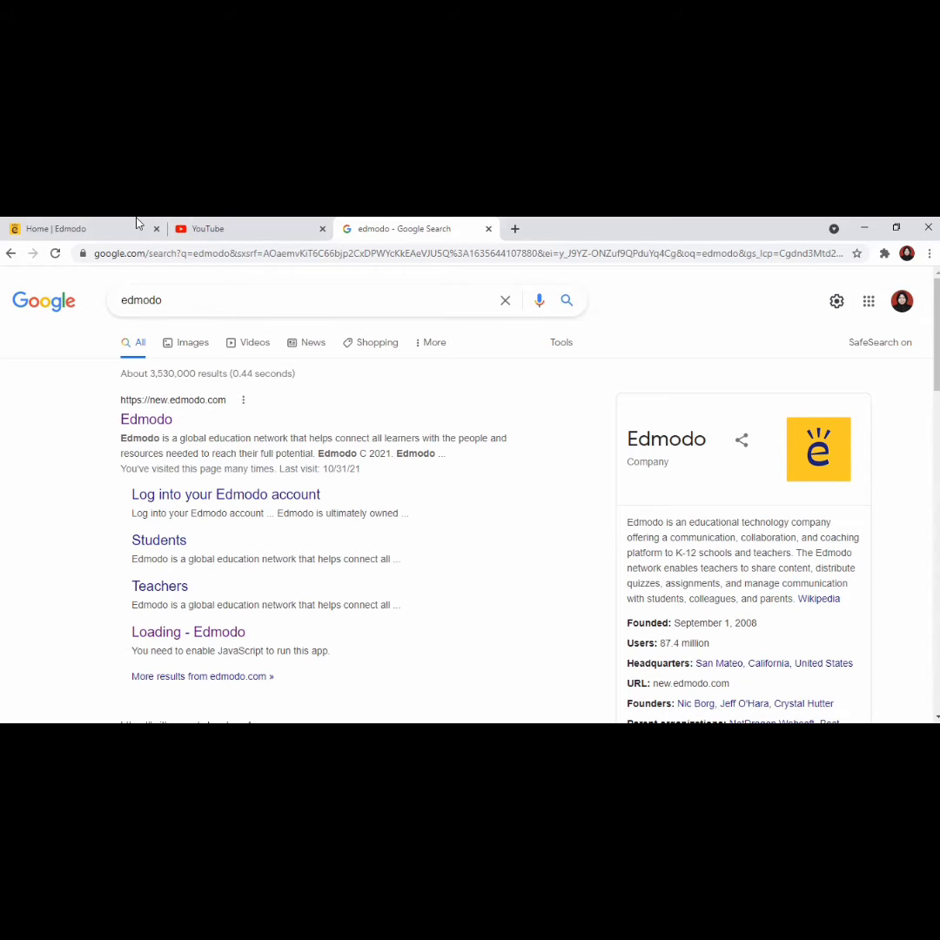
left_click(84, 224)
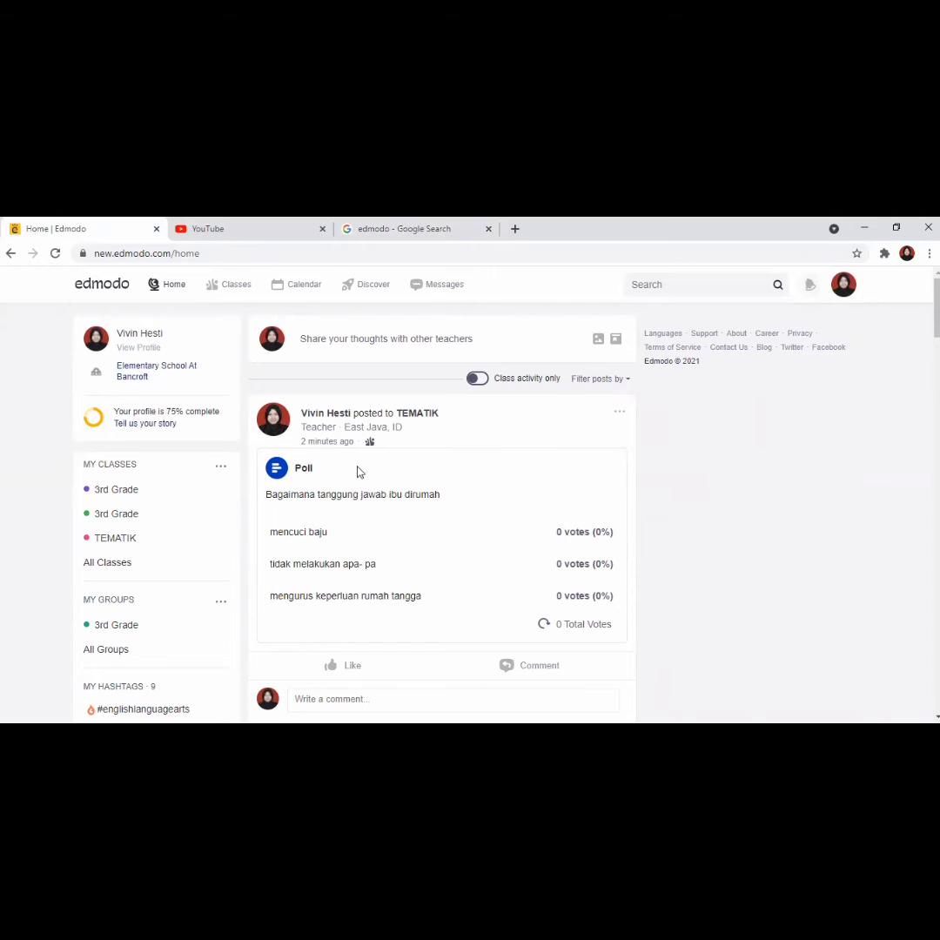
mouse_move(235, 280)
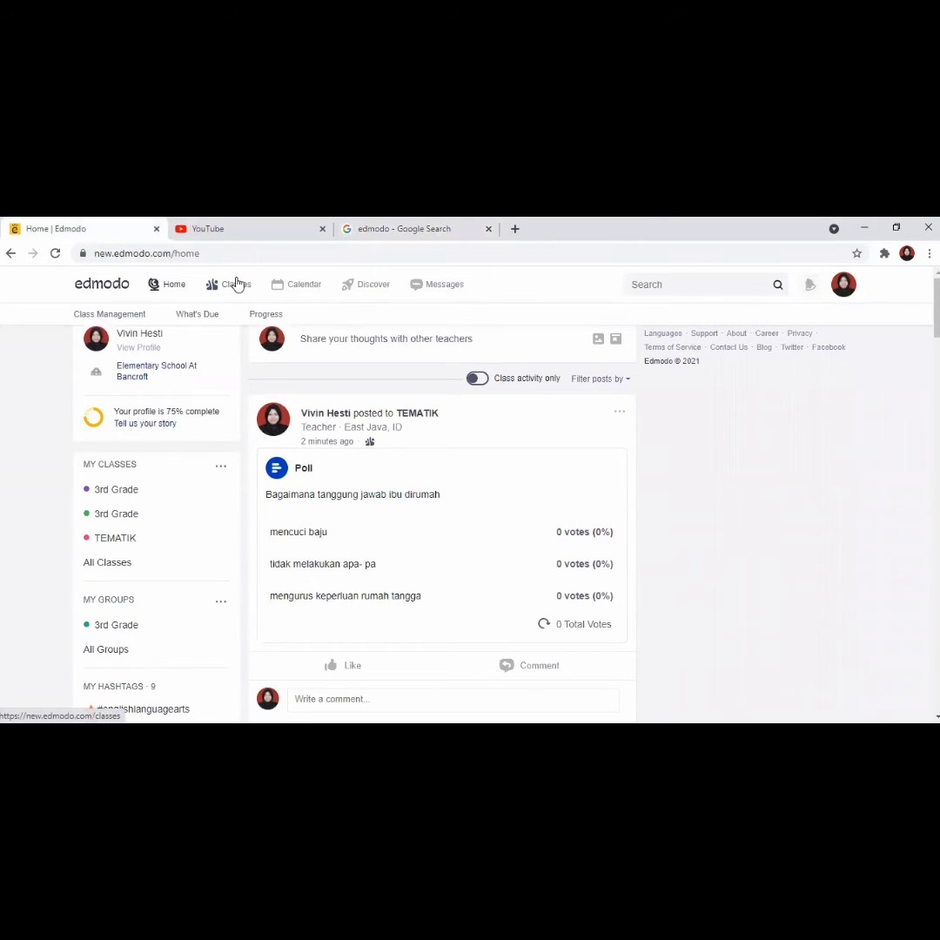
left_click(237, 284)
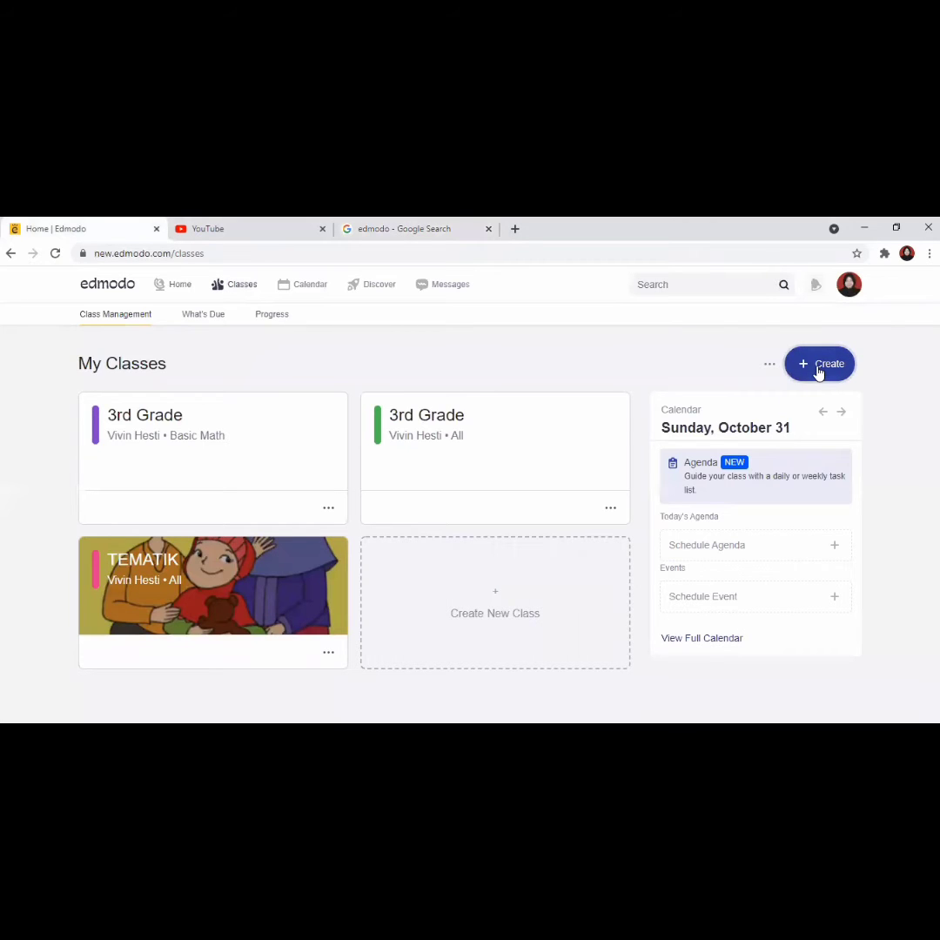
Open the form for creating a class and examine its name and description fields.
left_click(818, 371)
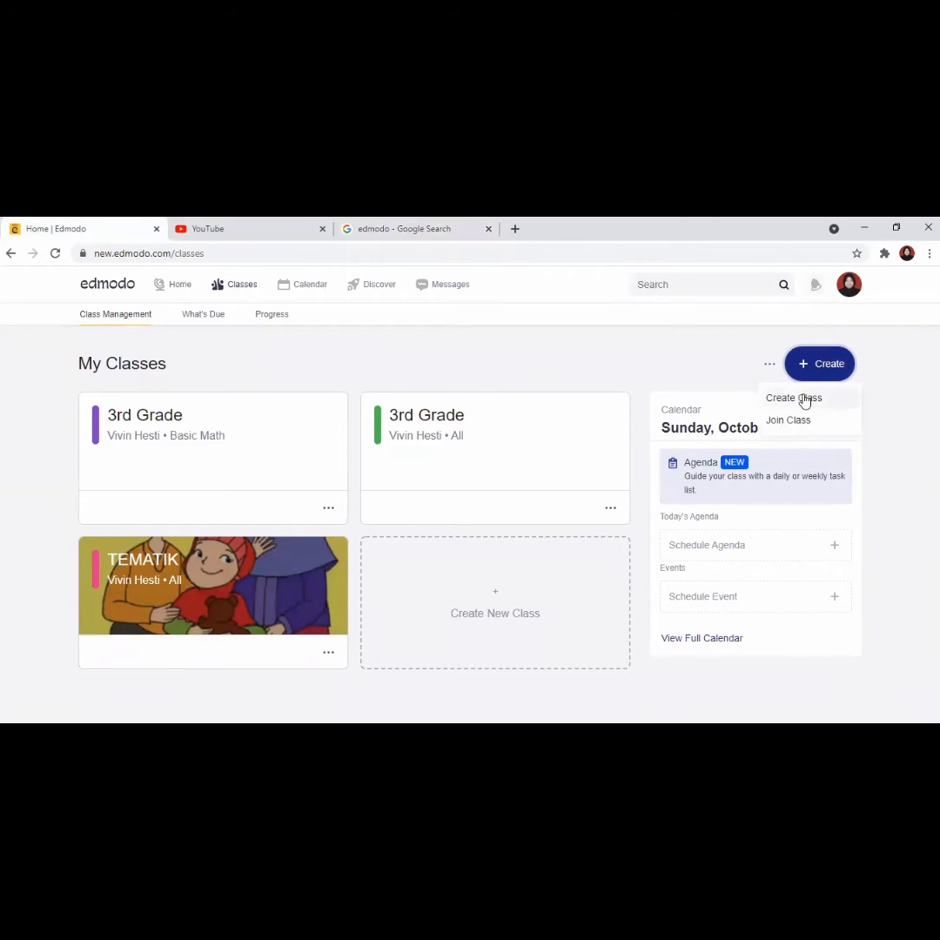
left_click(805, 399)
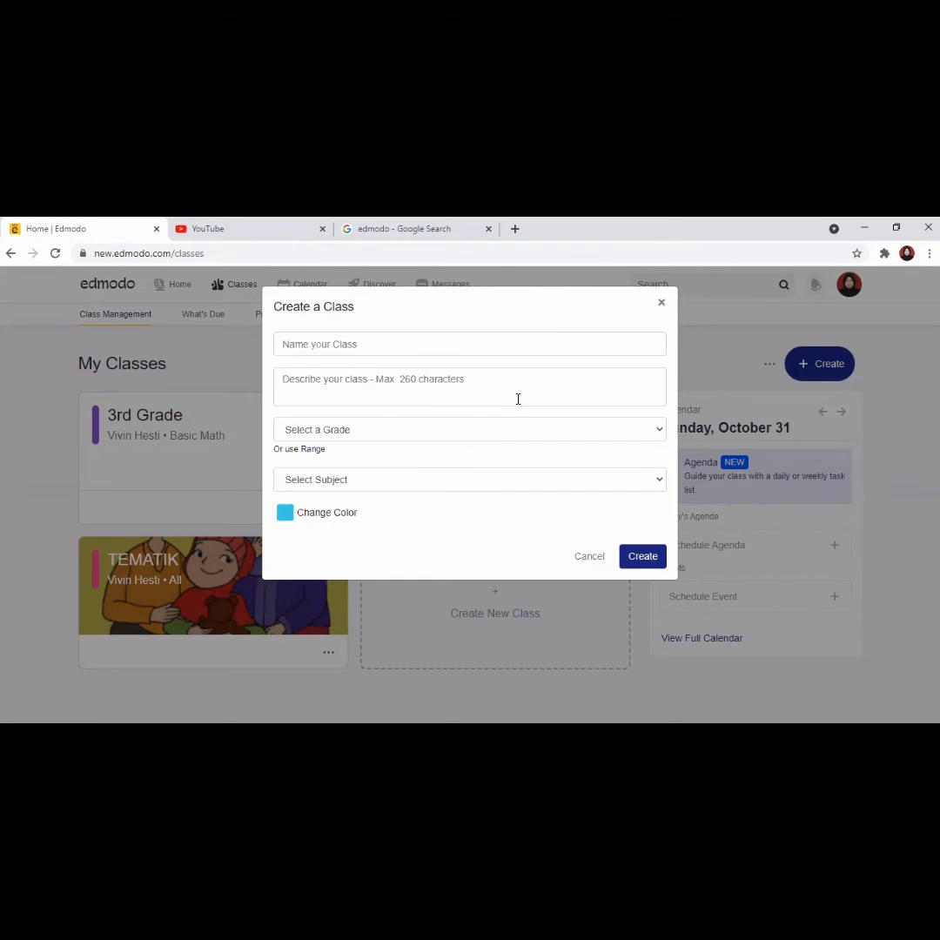
left_click(487, 343)
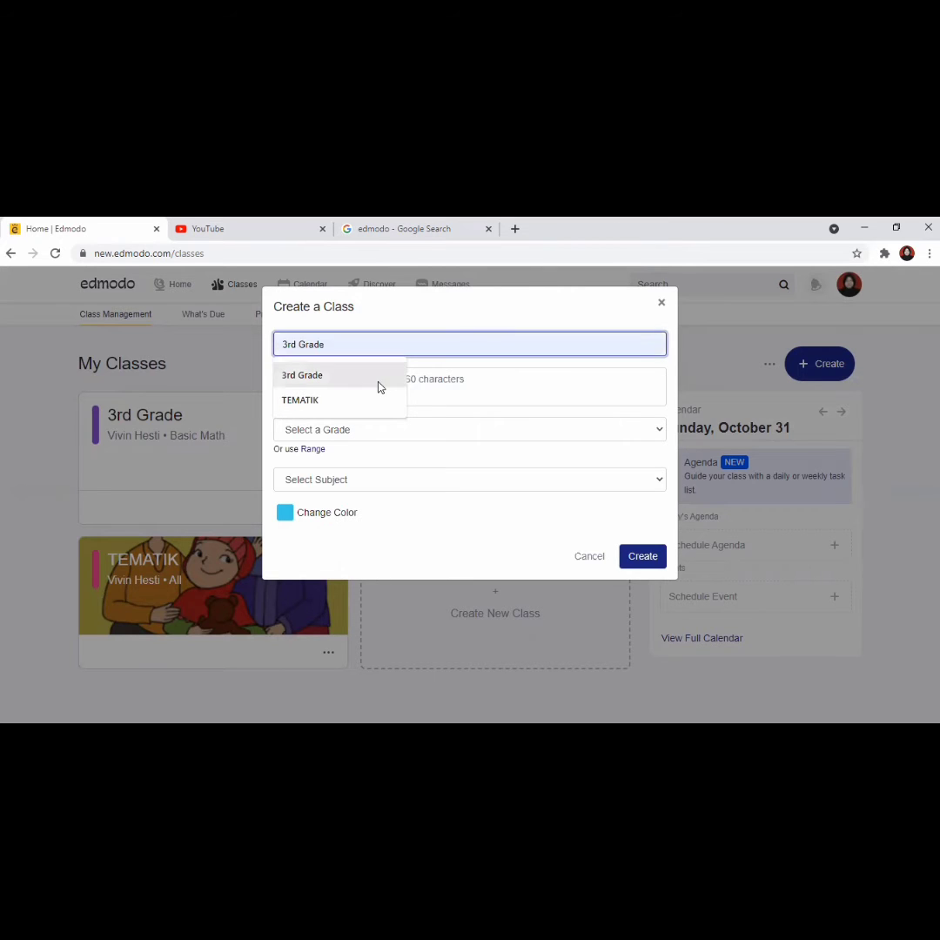
left_click(439, 389)
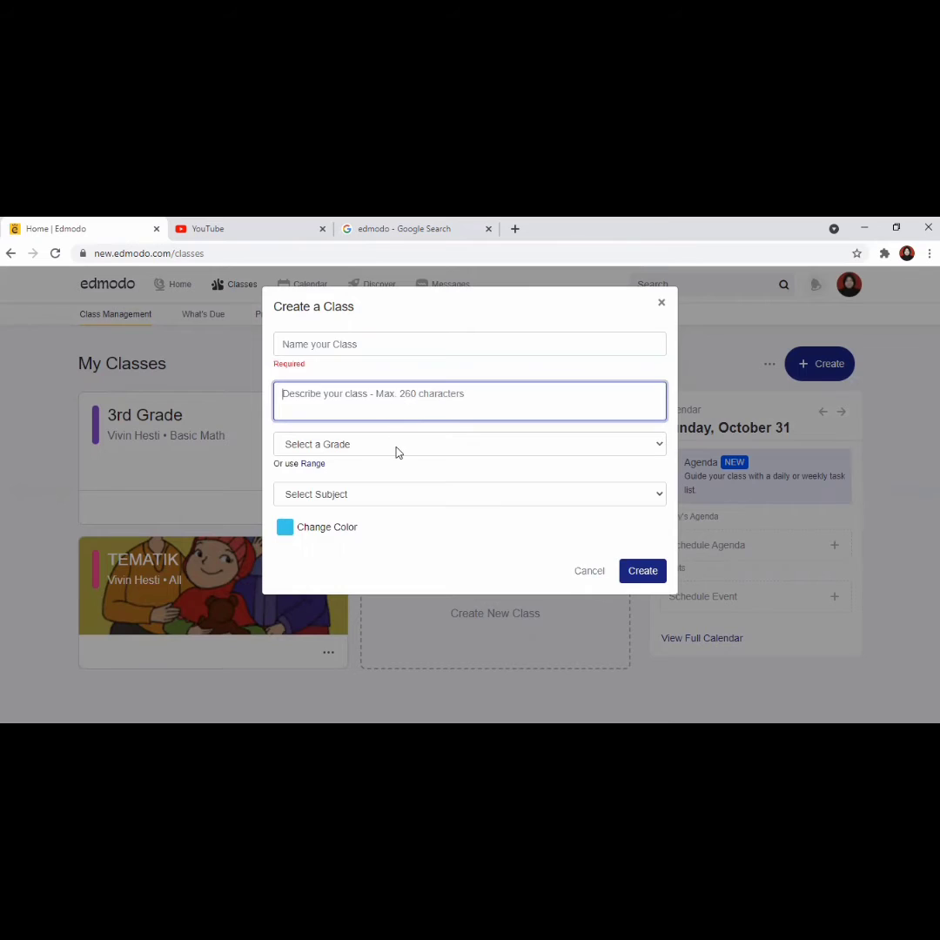
left_click(501, 447)
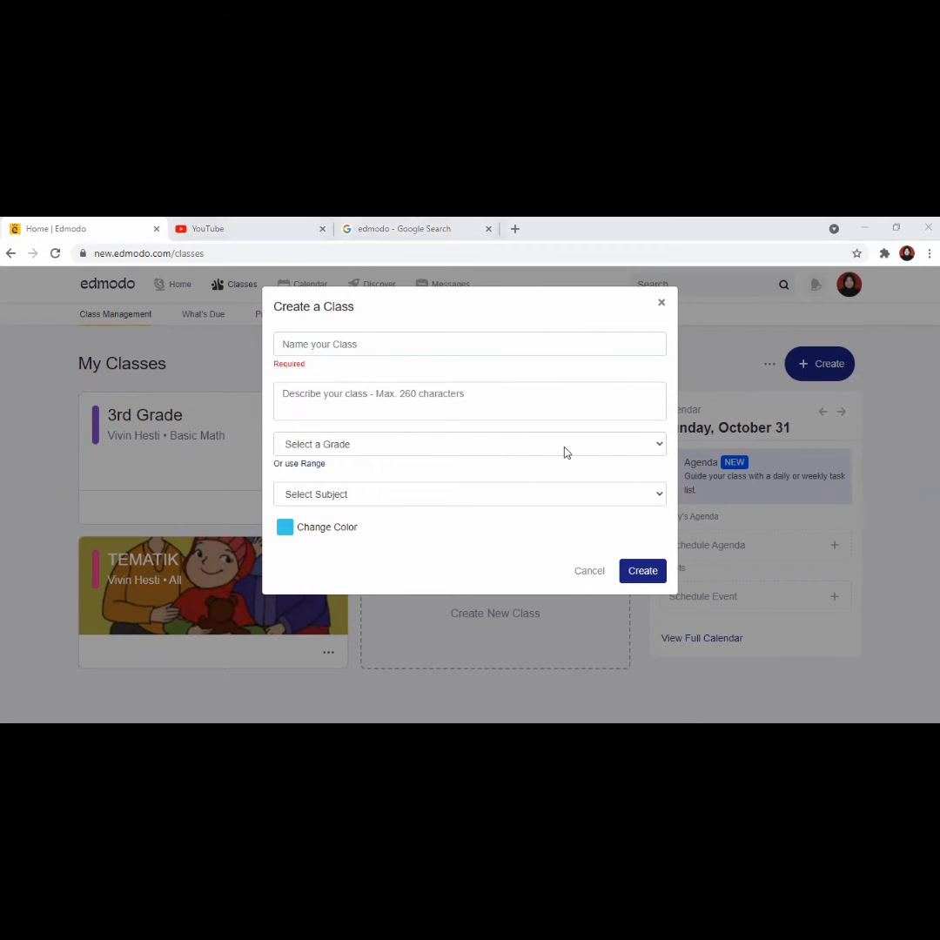
left_click(395, 400)
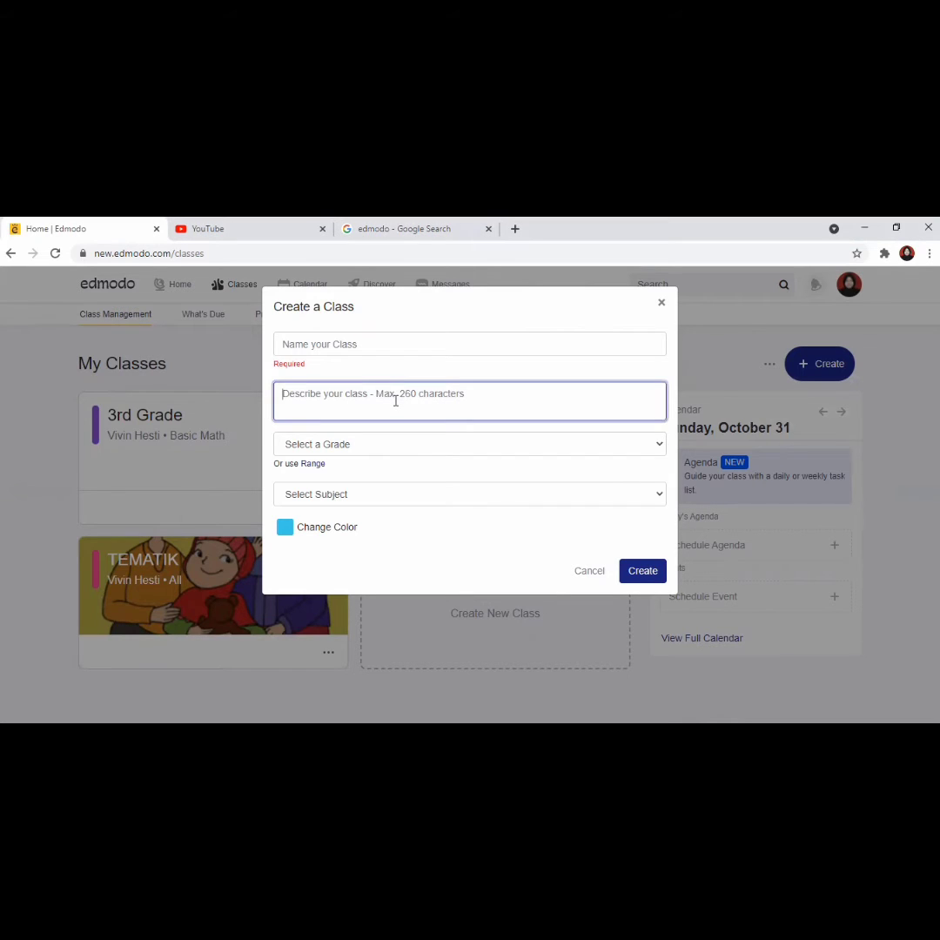
left_click(469, 401)
Examine the grade and subject choices for a new class, and close the form without creating one.
left_click(452, 446)
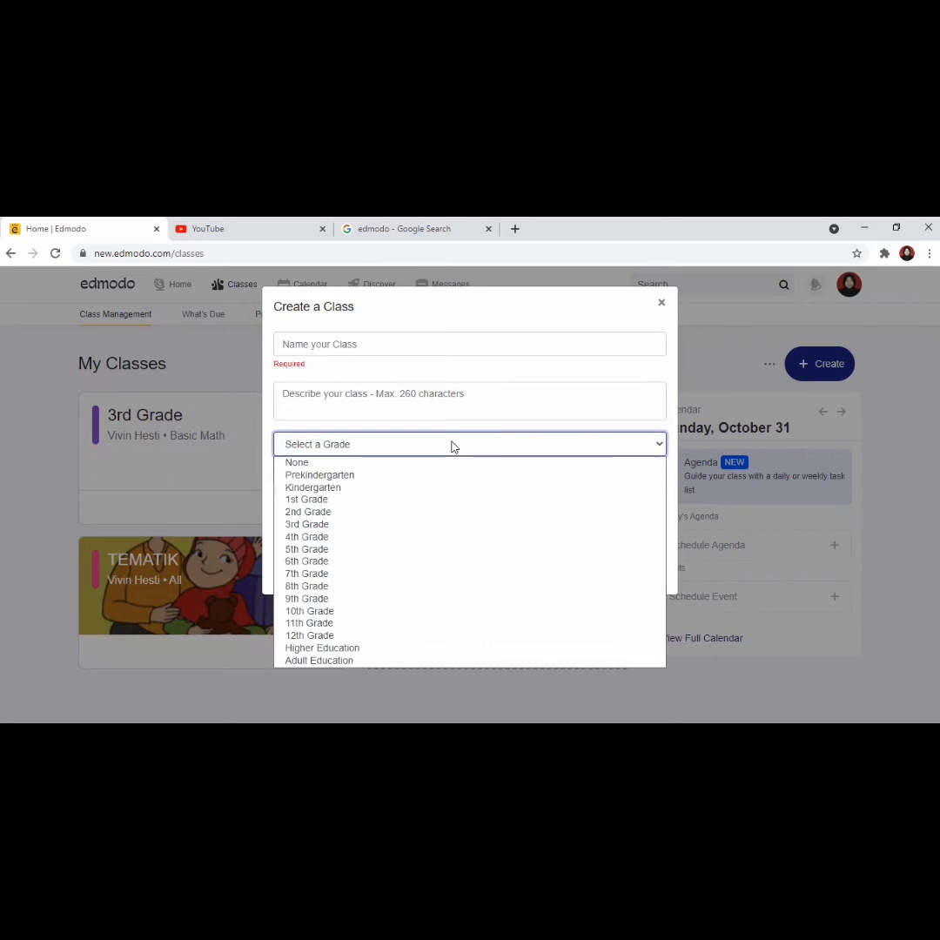
left_click(451, 397)
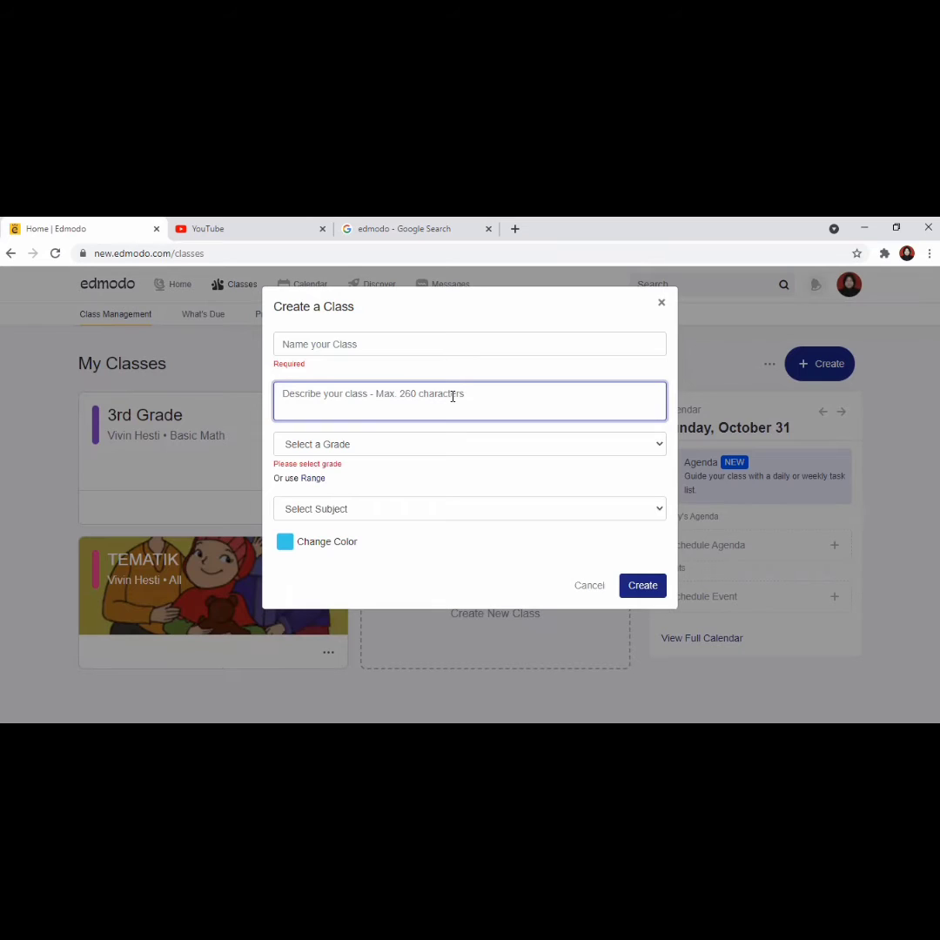
left_click(462, 445)
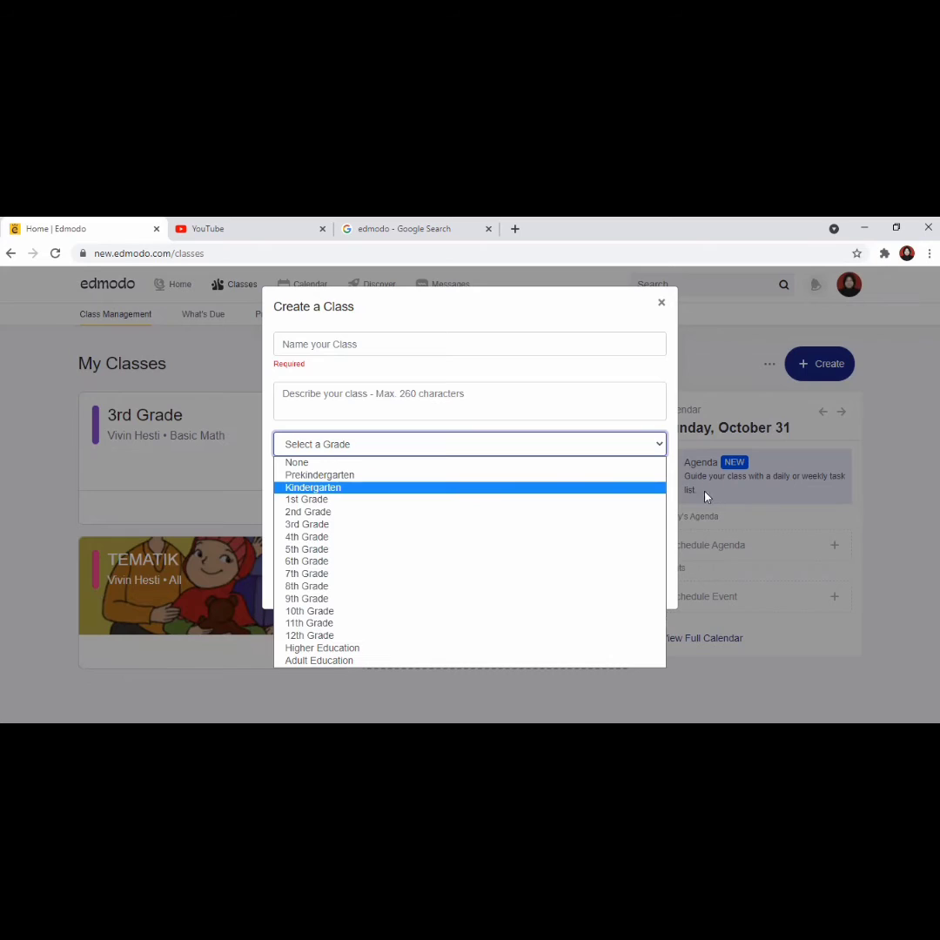
left_click(670, 423)
left_click(637, 508)
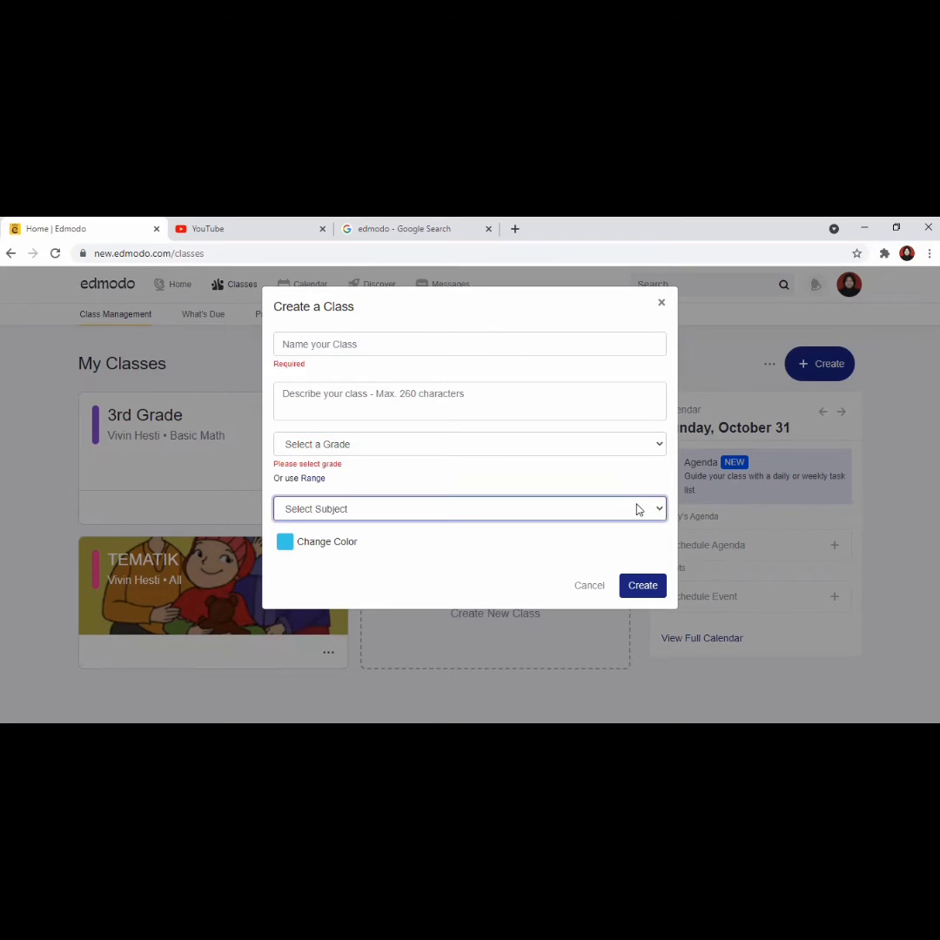
left_click(638, 509)
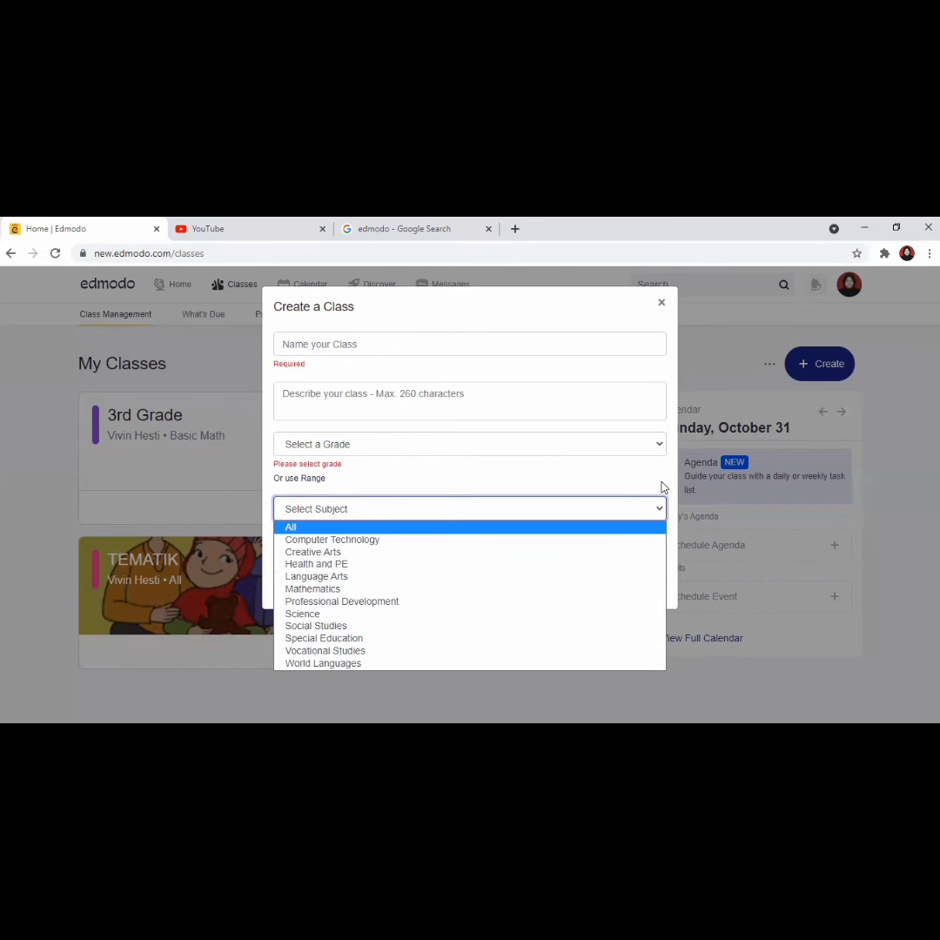
left_click(665, 525)
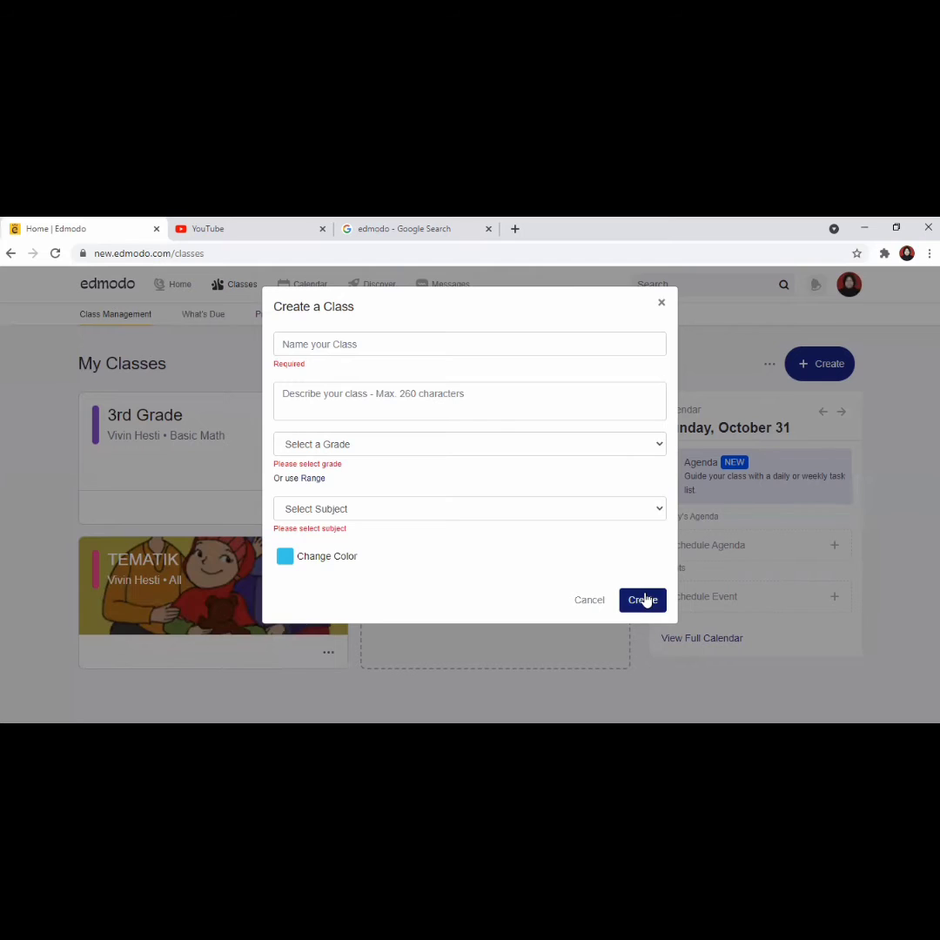
left_click(660, 306)
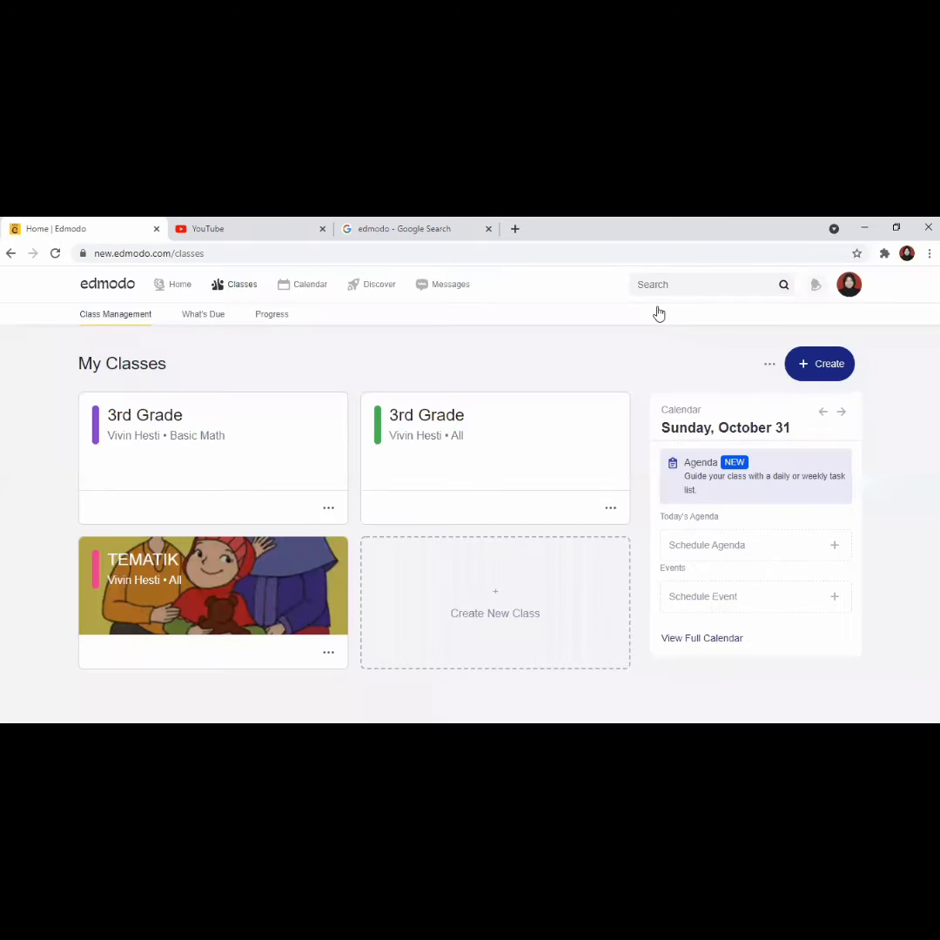
Open the TEMATIK class and look over its posts page.
left_click(271, 611)
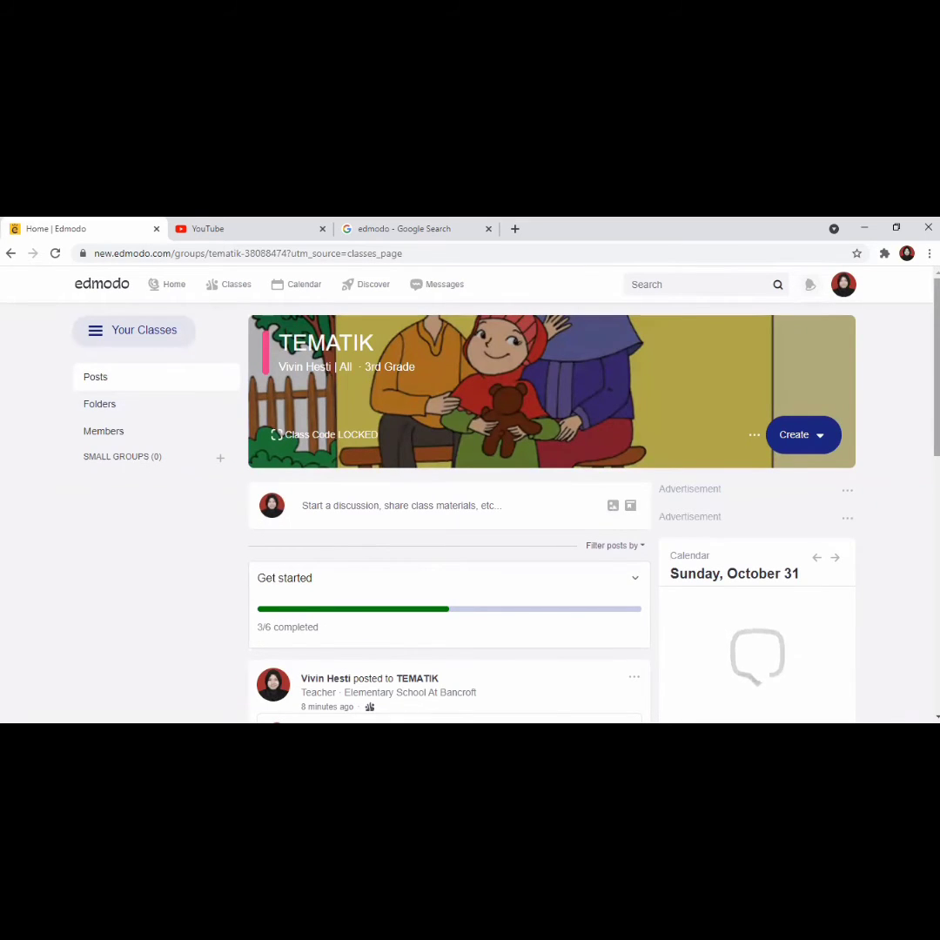
scroll(469, 487, "down", 1)
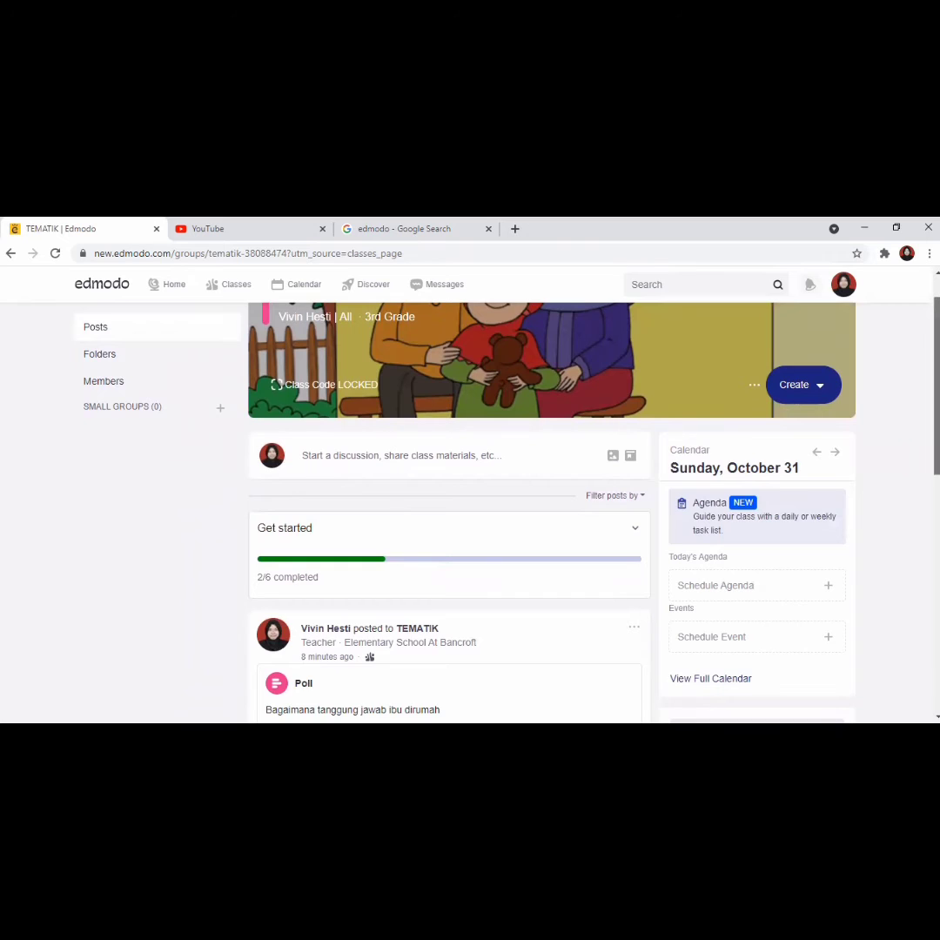
scroll(487, 513, "up", 1)
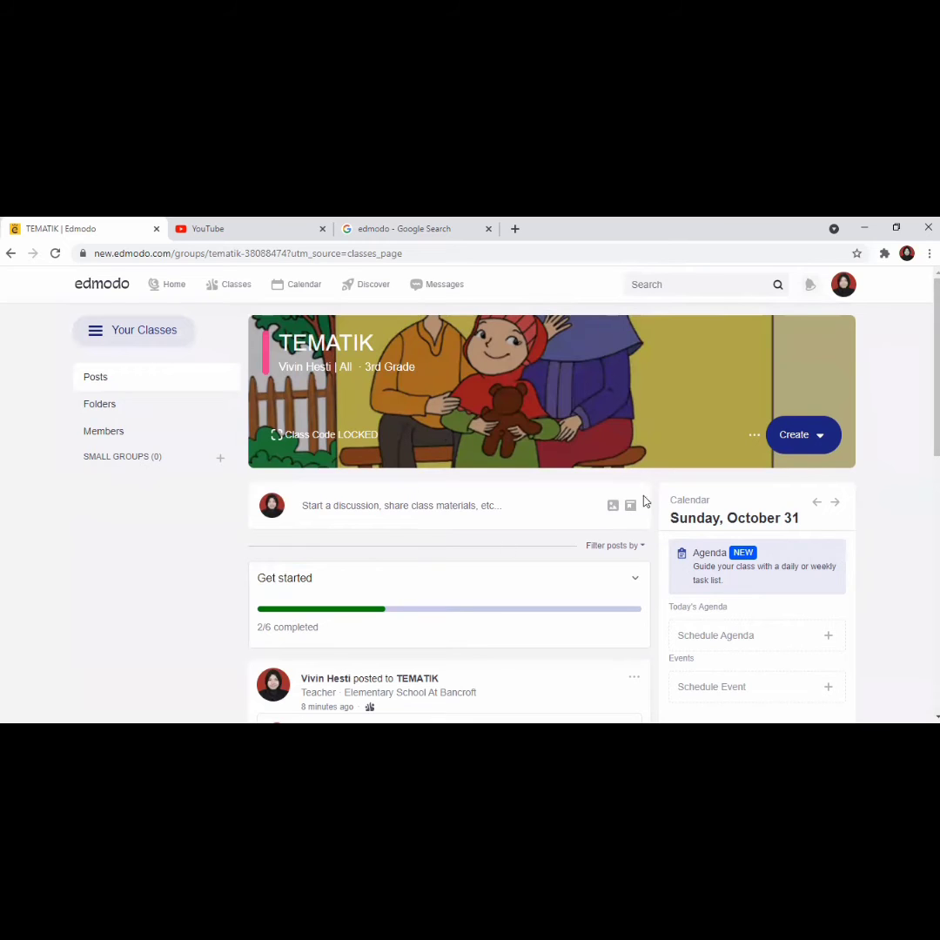
Start a new post in the TEMATIK class with the question "Bagaimana peran anak di dalam keluarga?".
left_click(519, 515)
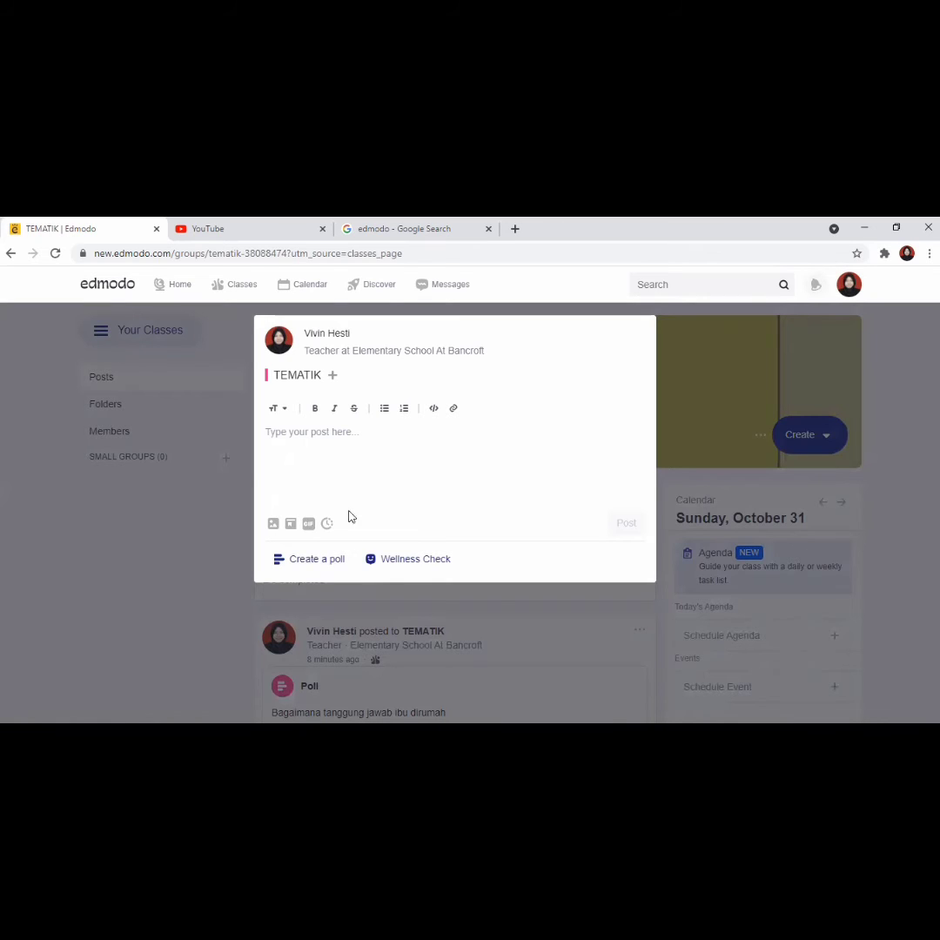
left_click(343, 438)
type("B")
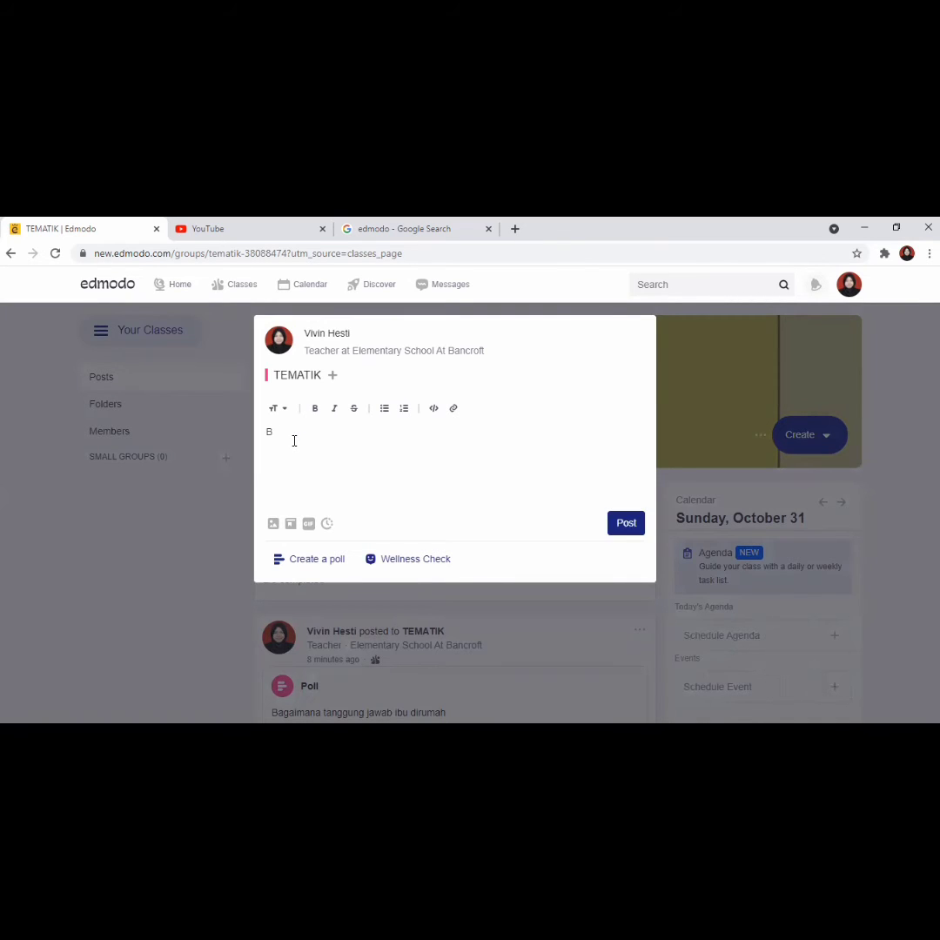
type("agaimana peran anak di dalam keluarga?")
Add a poll with the options "a. Membantu orang tua dan menghormati orang tua" and "b. Bermain dan belajar adalah peran anak".
left_click(319, 560)
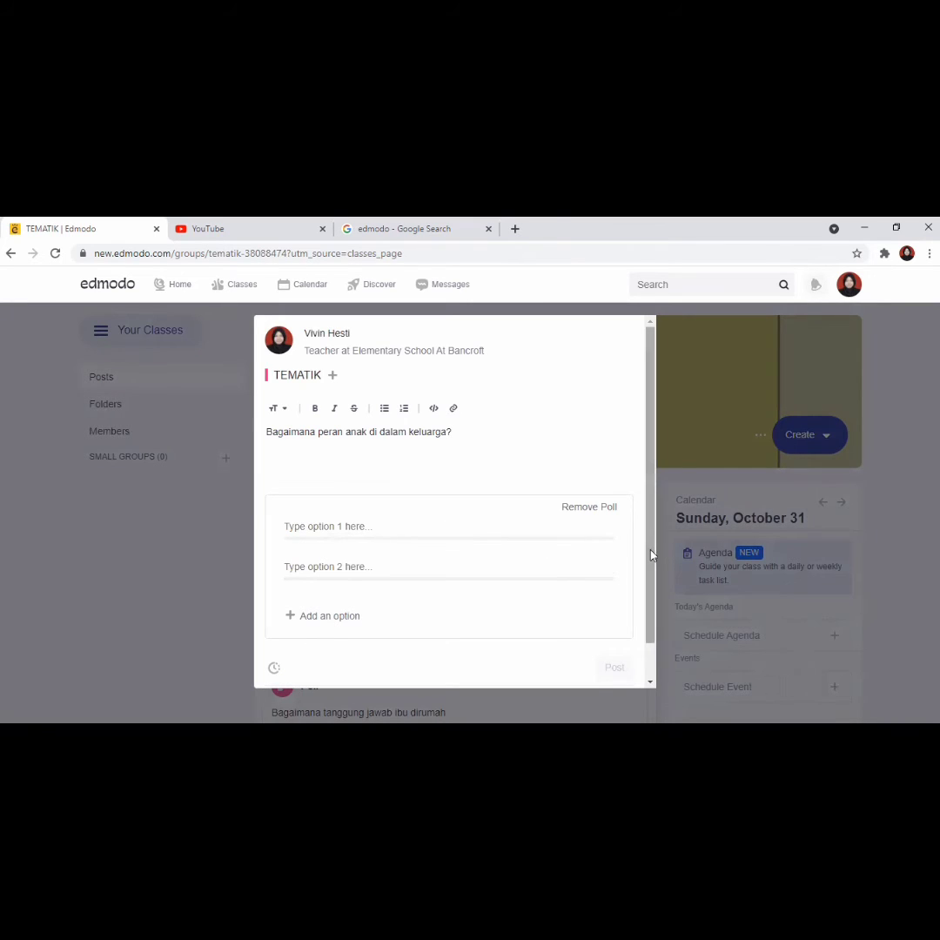
left_click_drag(652, 556, 647, 607)
left_click(372, 487)
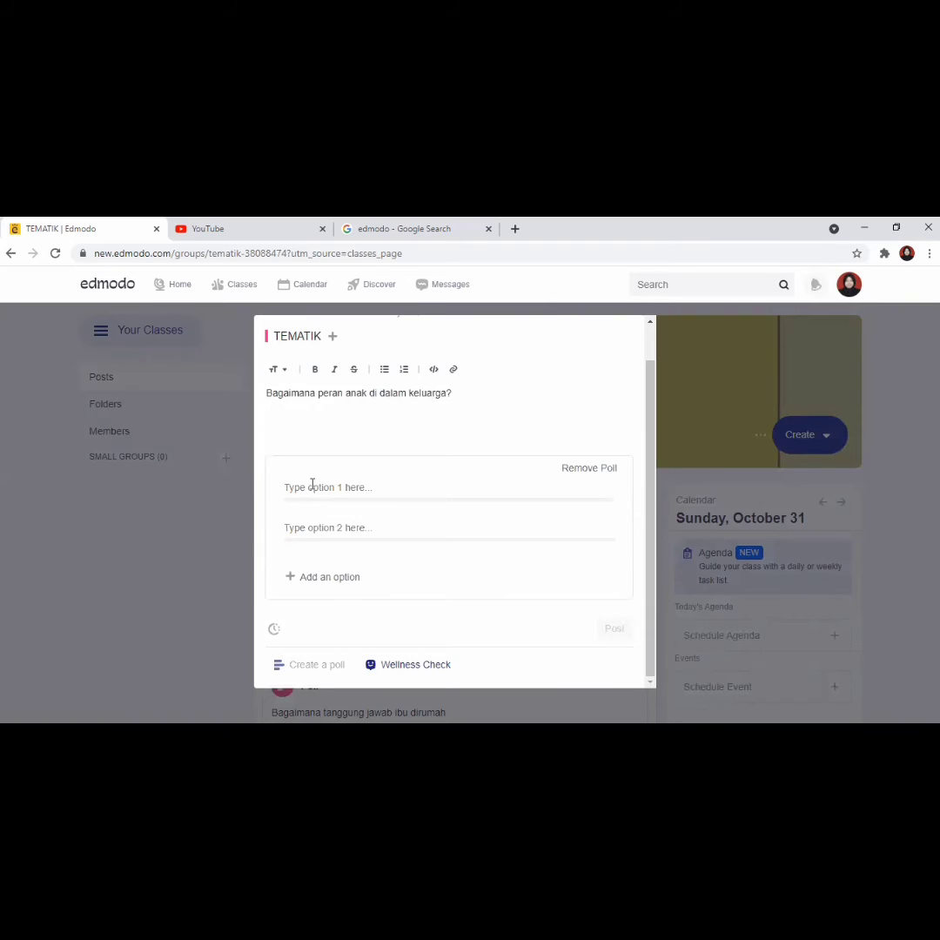
type("a.")
type("Membantu orang tua dan menghormat")
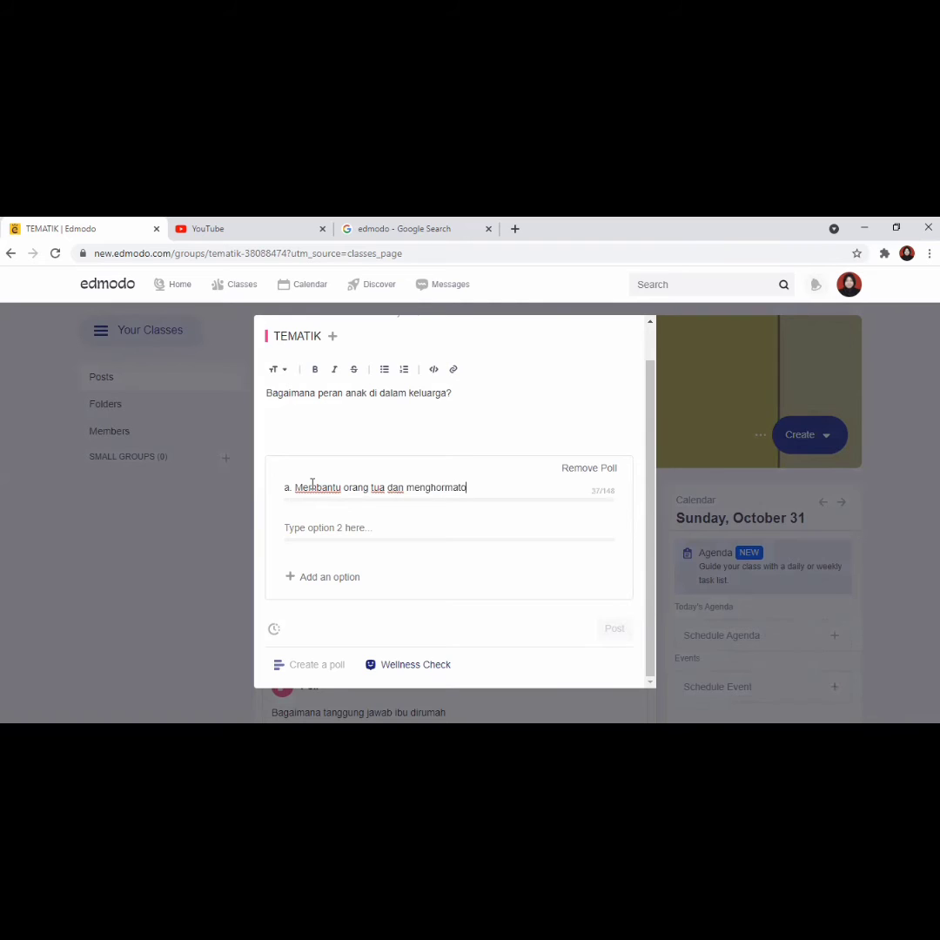
type("i orang t")
type("ua")
type("b. ")
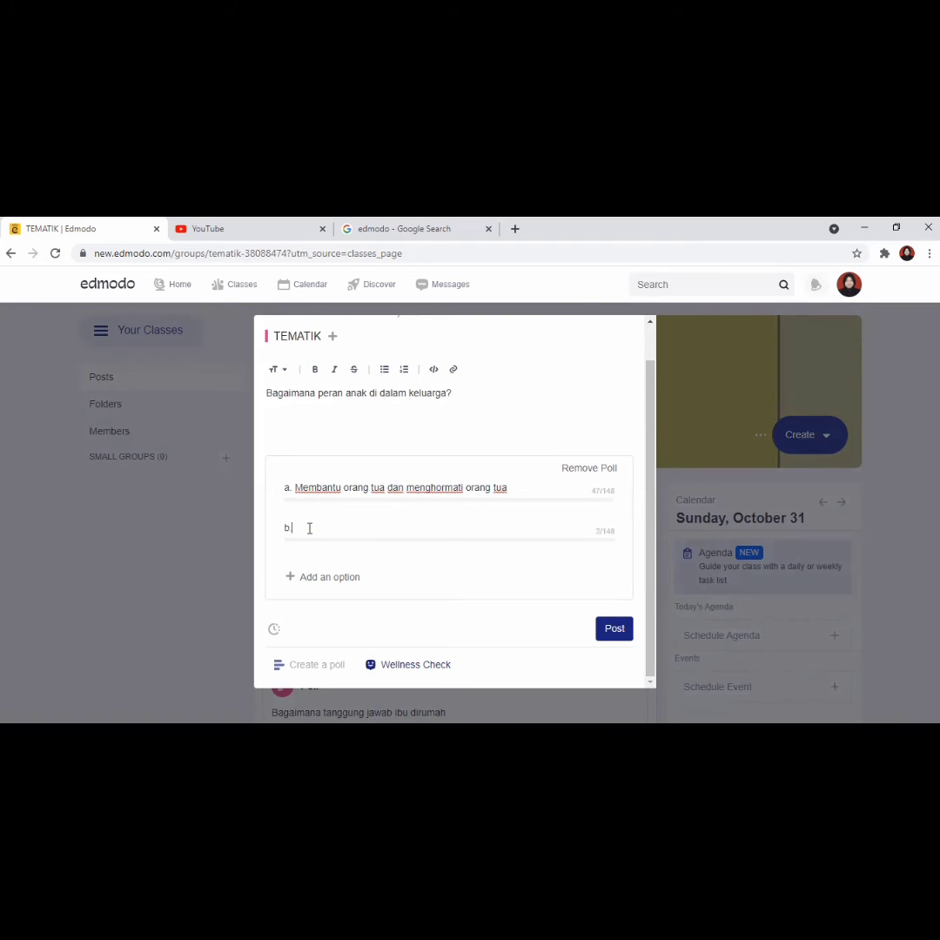
type("Bermain dan belajar adalah peran anak")
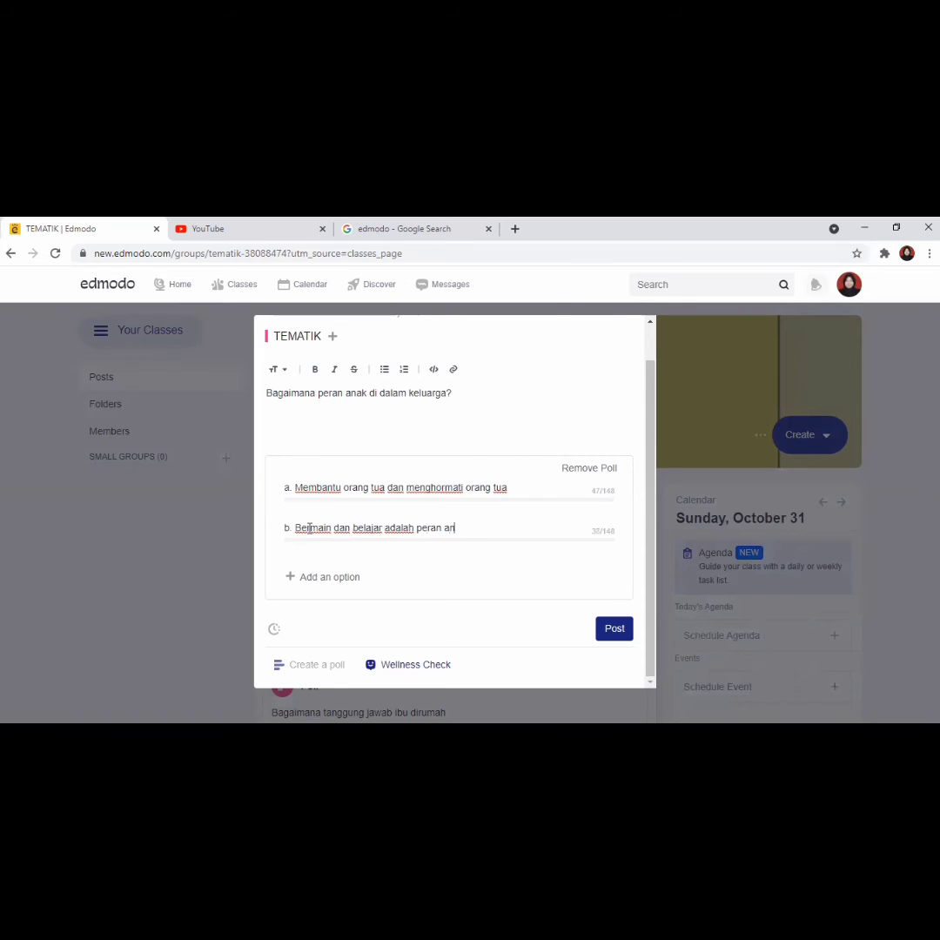
Add a third poll option reading "c. Belajar dirumah tanpa membantu orang tua".
left_click(306, 585)
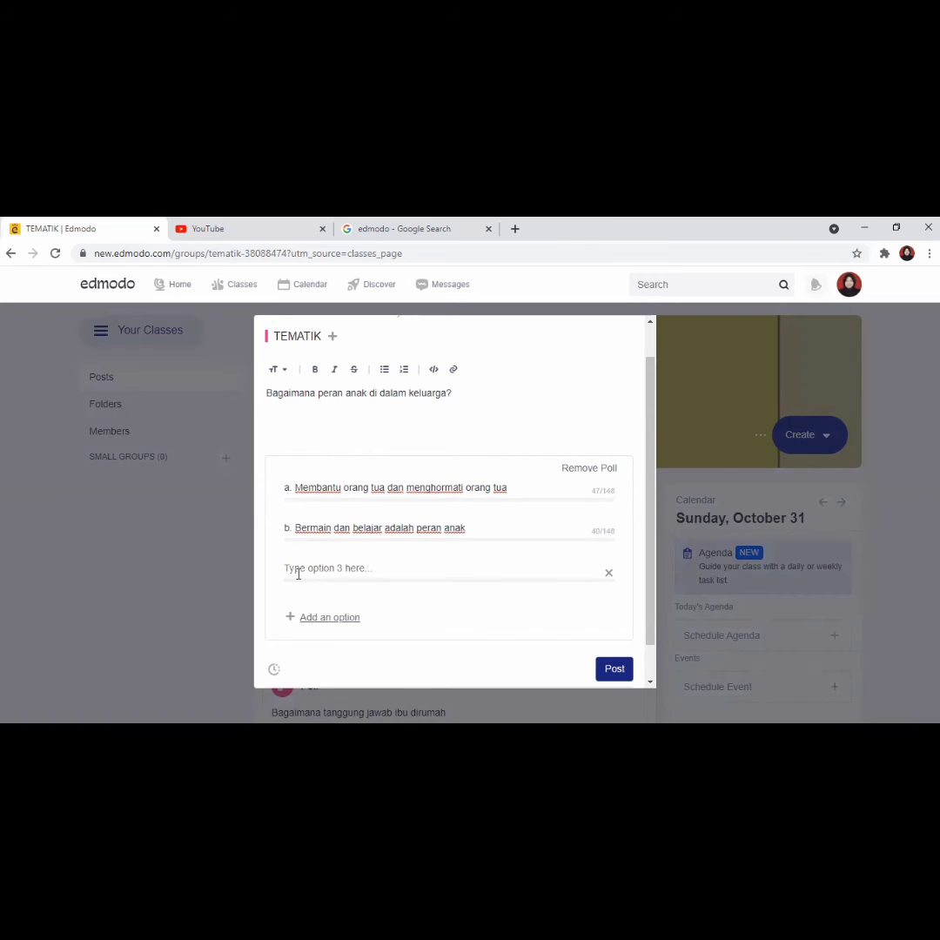
left_click(341, 566)
type("c.")
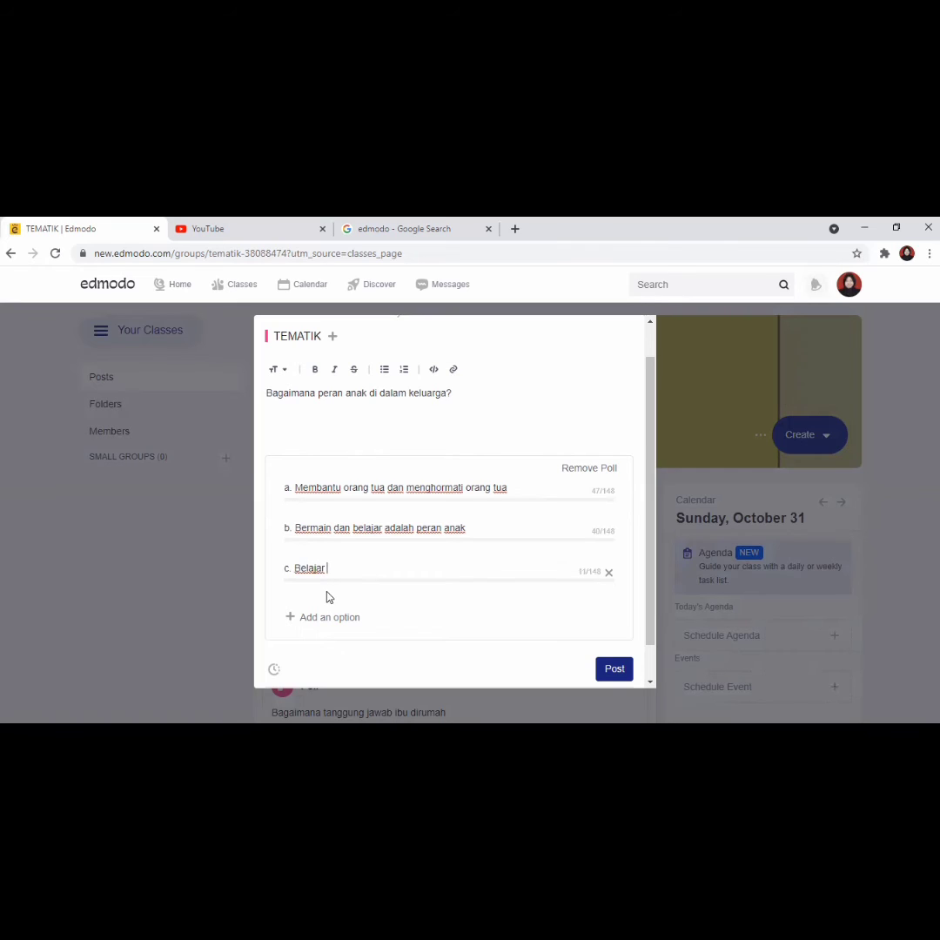
type("Belajar dirumah tanpa membantu orang tua")
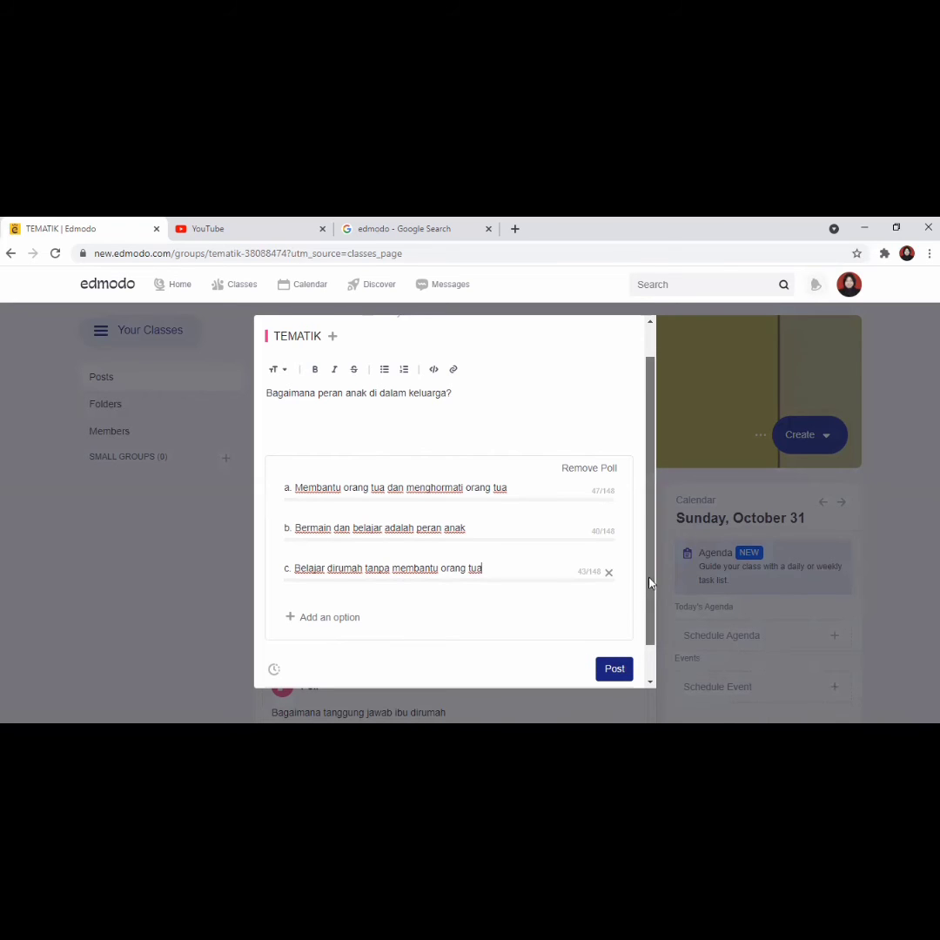
Review the question with its three poll options and publish the post to the TEMATIK class.
left_click_drag(648, 583, 652, 625)
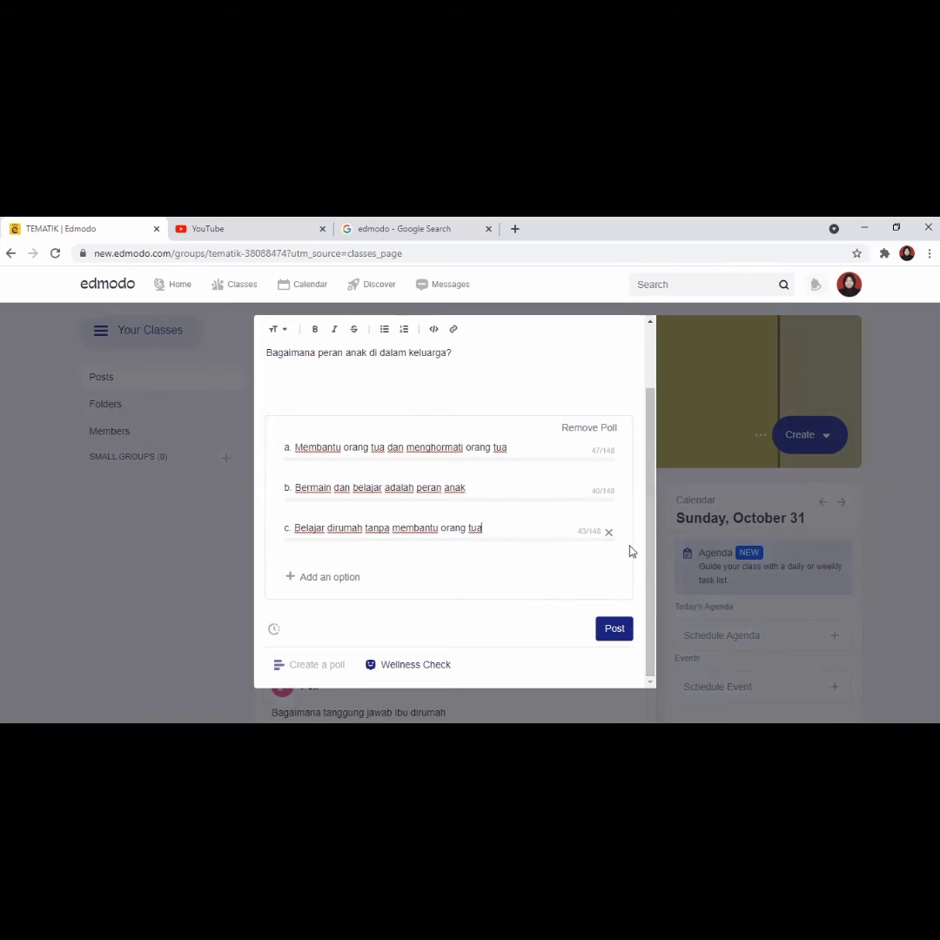
left_click_drag(649, 548, 647, 499)
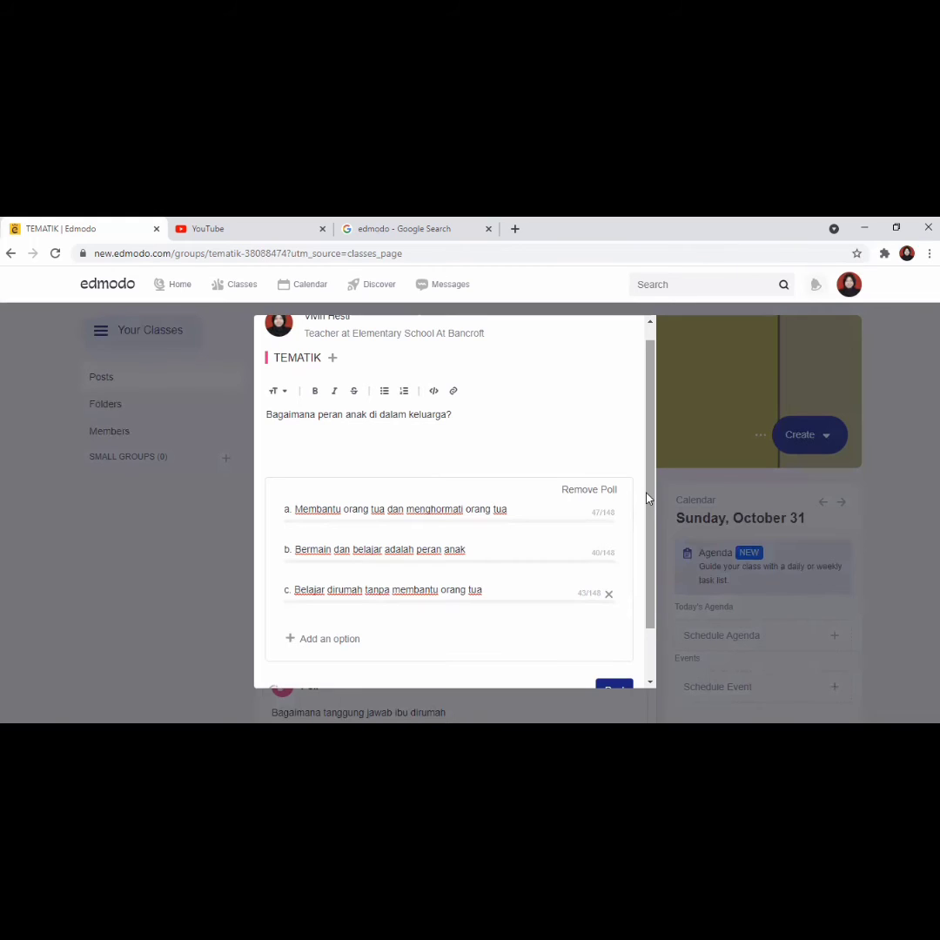
left_click_drag(646, 498, 648, 550)
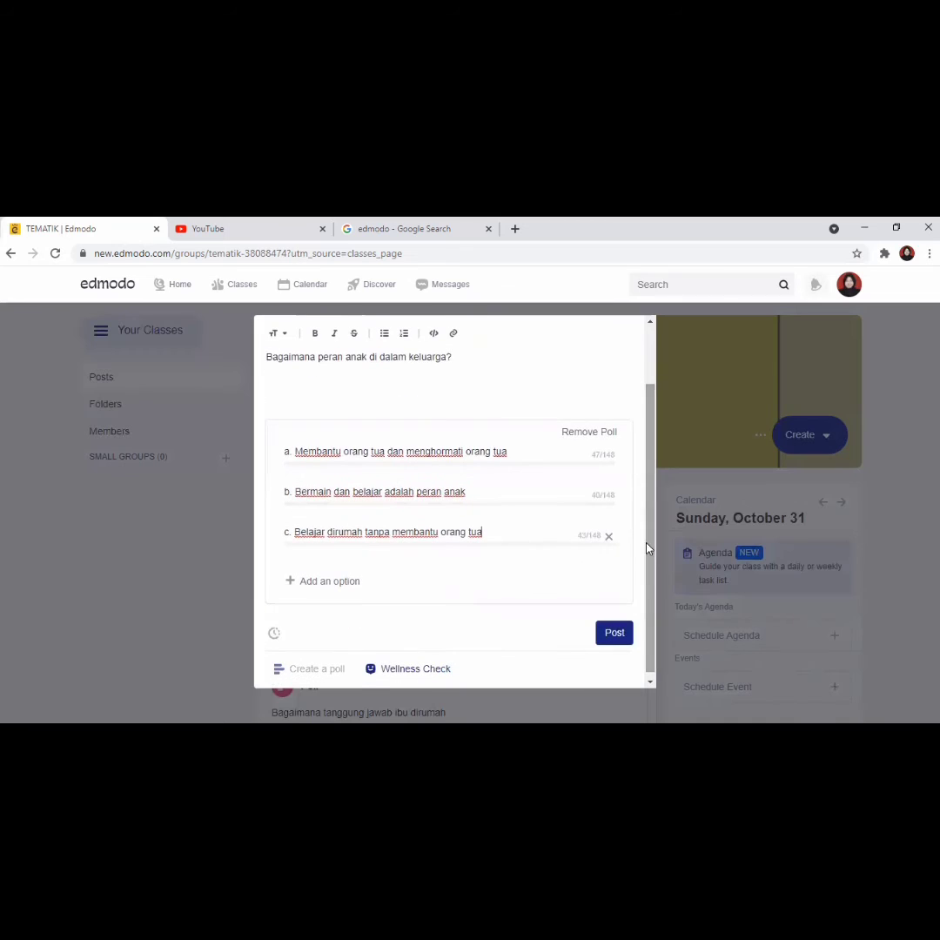
left_click(619, 636)
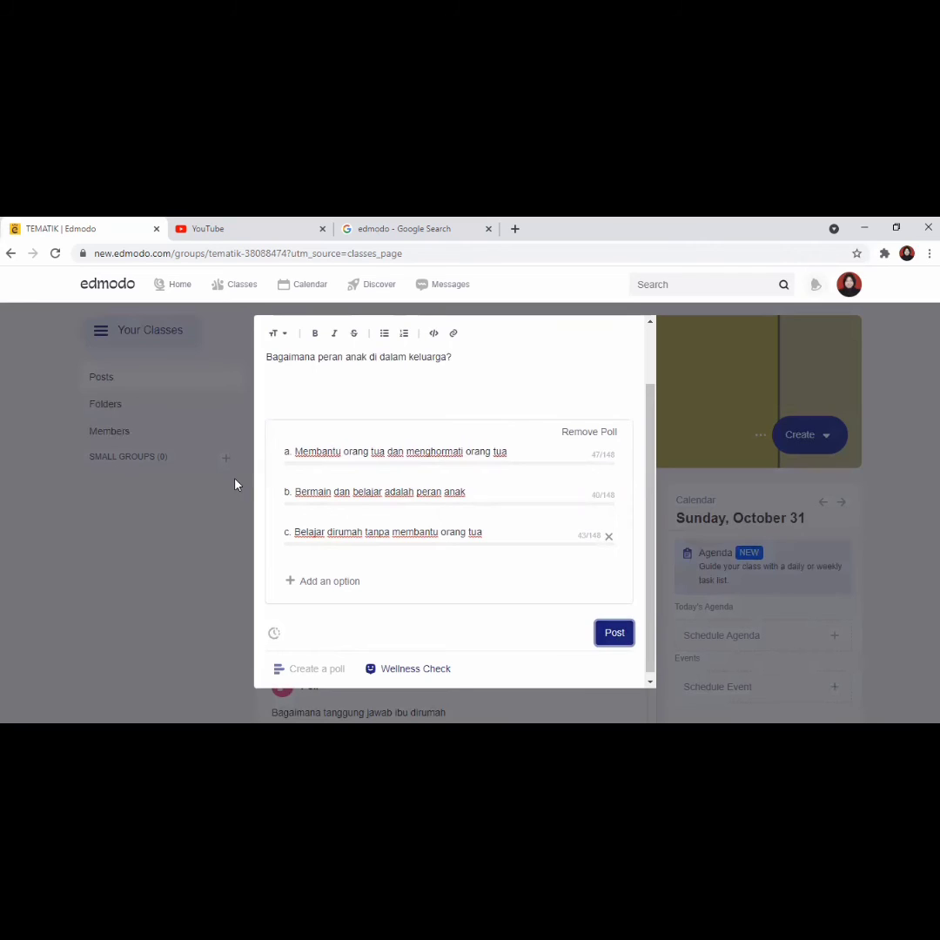
Reload the TEMATIK class page and check the published poll "Bagaimana peran anak di dalam keluarga?" with its answer options and votes.
left_click(58, 254)
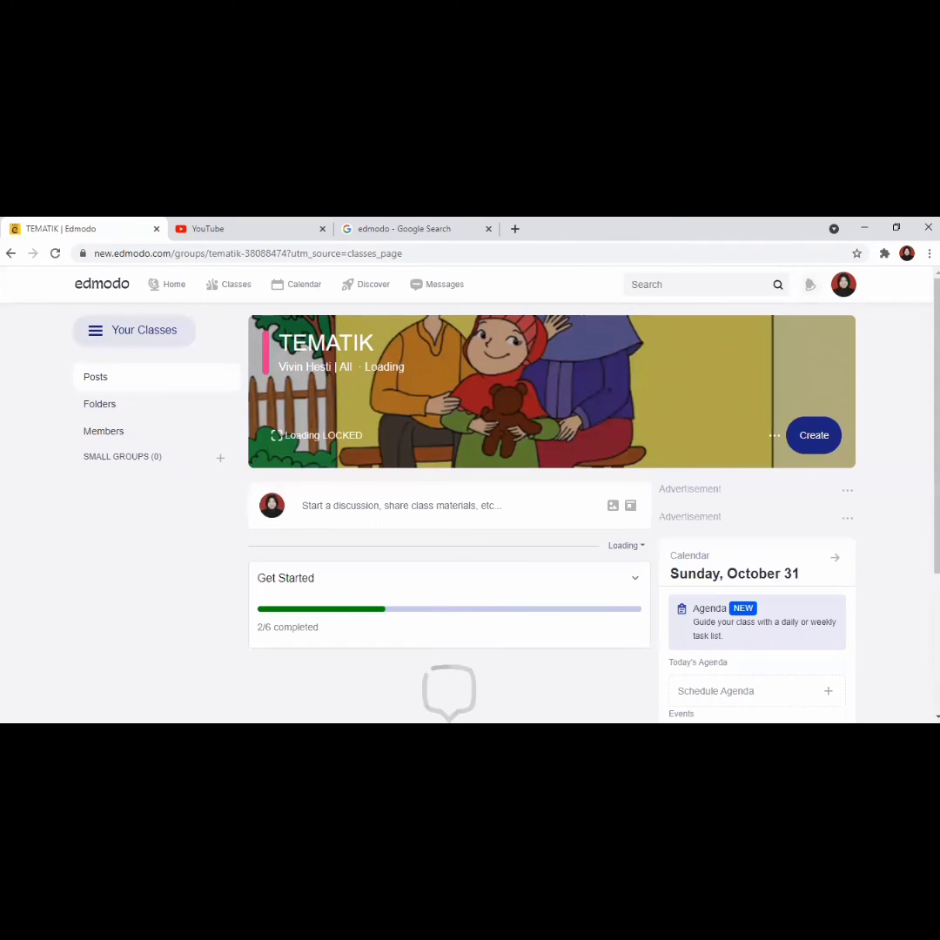
scroll(601, 454, "down", 1)
scroll(470, 505, "down", 3)
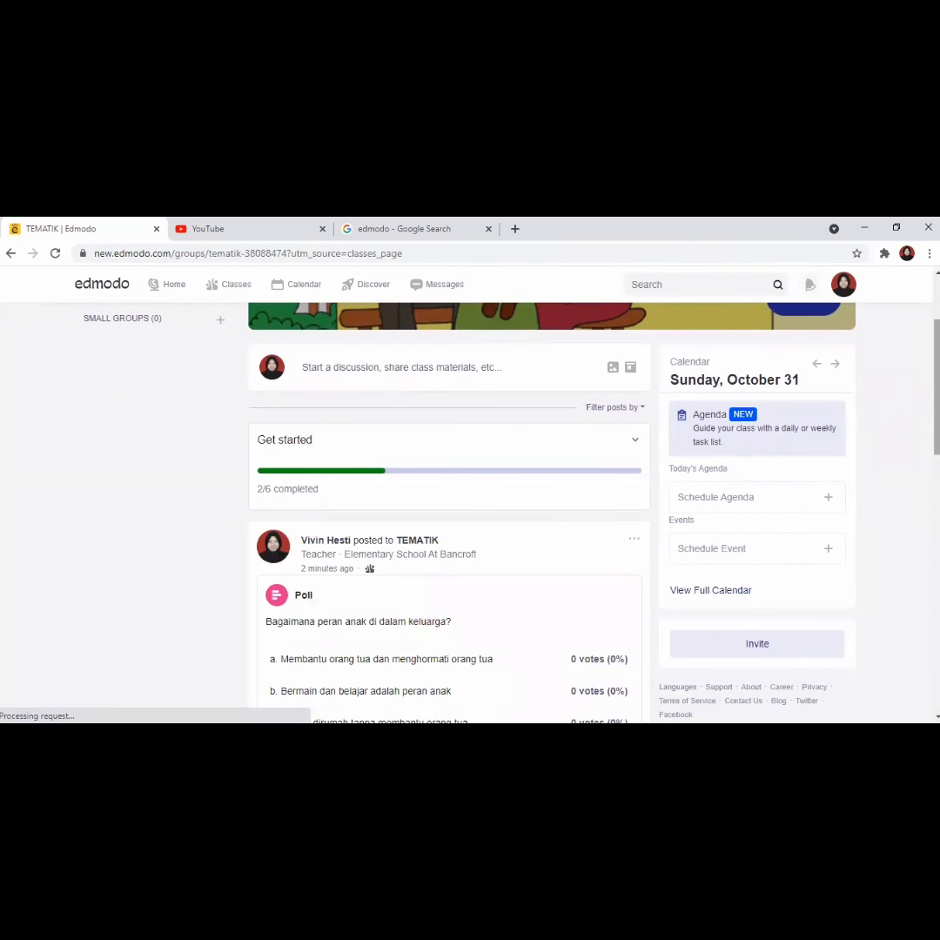
scroll(470, 505, "down", 2)
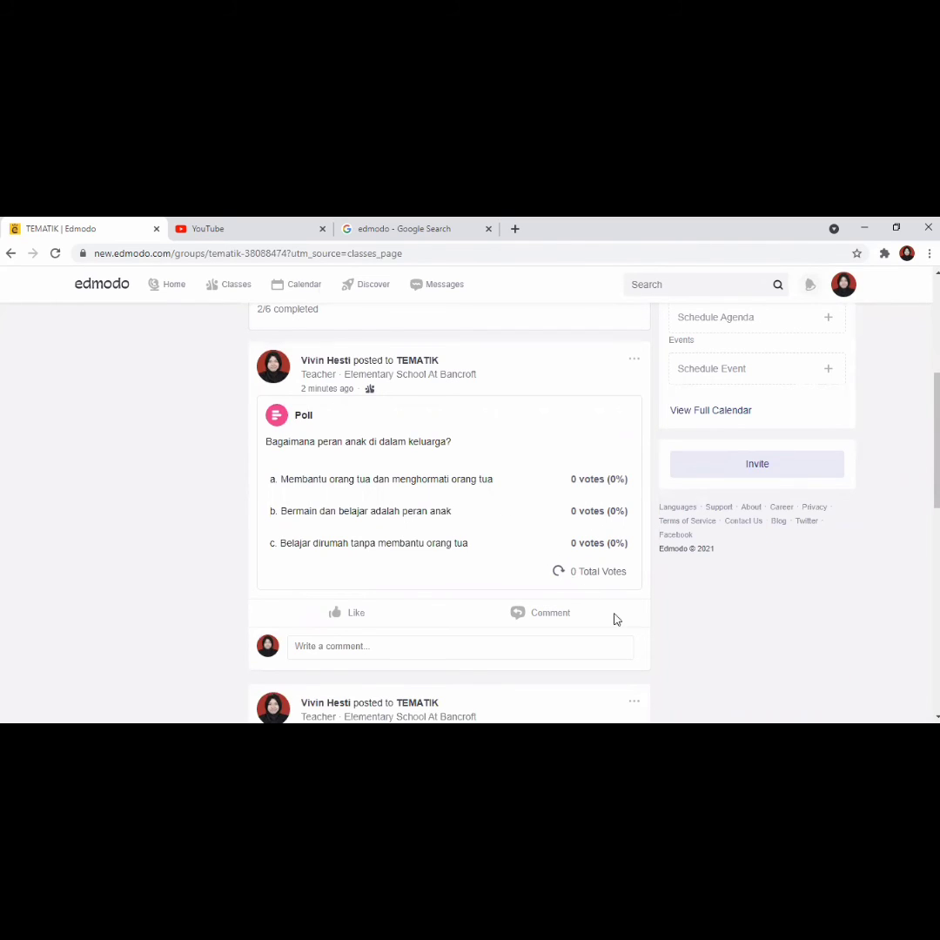
left_click(793, 468)
scroll(881, 594, "up", 4)
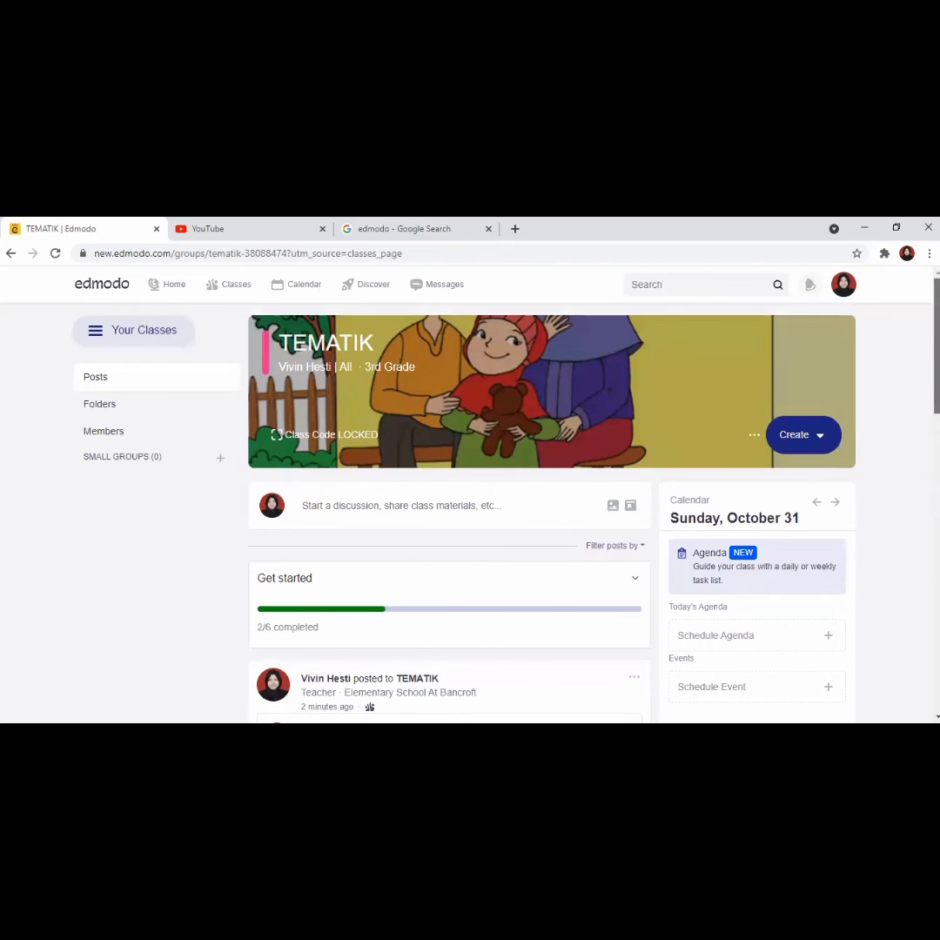
Look through the TEMATIK class feed from the new poll down to the older "Tematik Session" assignment, and return to the class header.
scroll(470, 505, "down", 2)
scroll(470, 505, "up", 2)
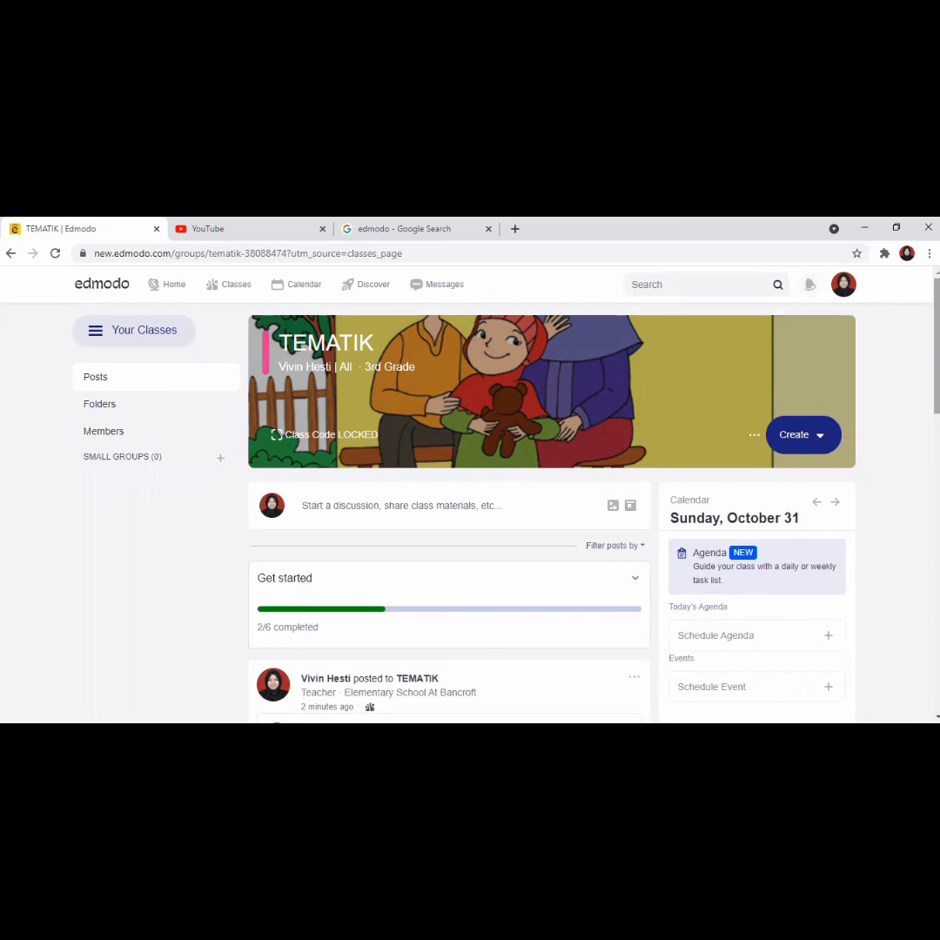
scroll(470, 505, "down", 1)
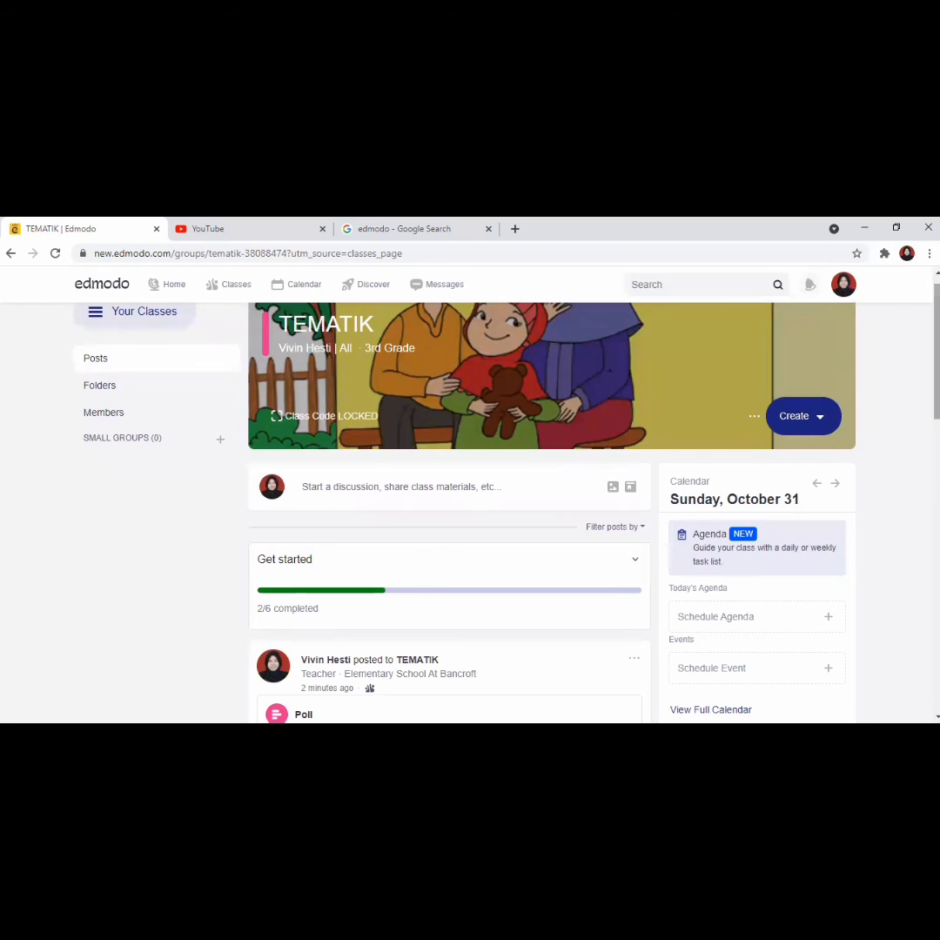
scroll(470, 514, "down", 5)
scroll(469, 513, "up", 1)
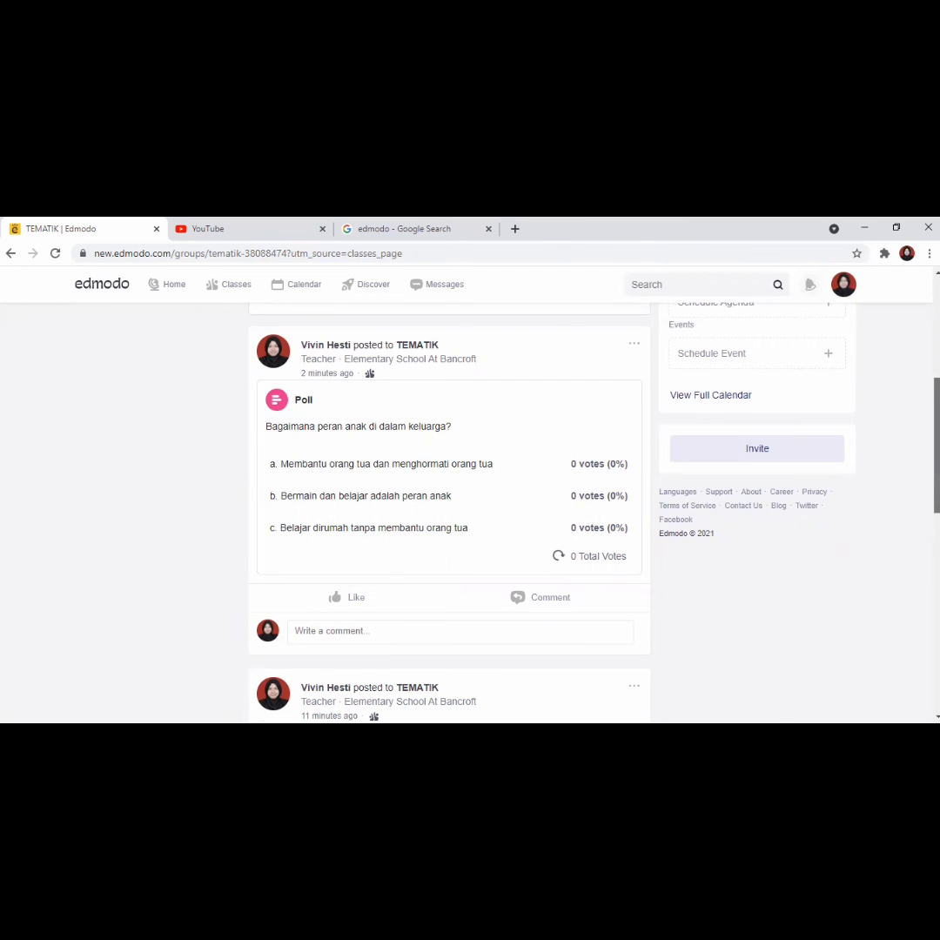
scroll(640, 505, "down", 3)
scroll(449, 514, "down", 5)
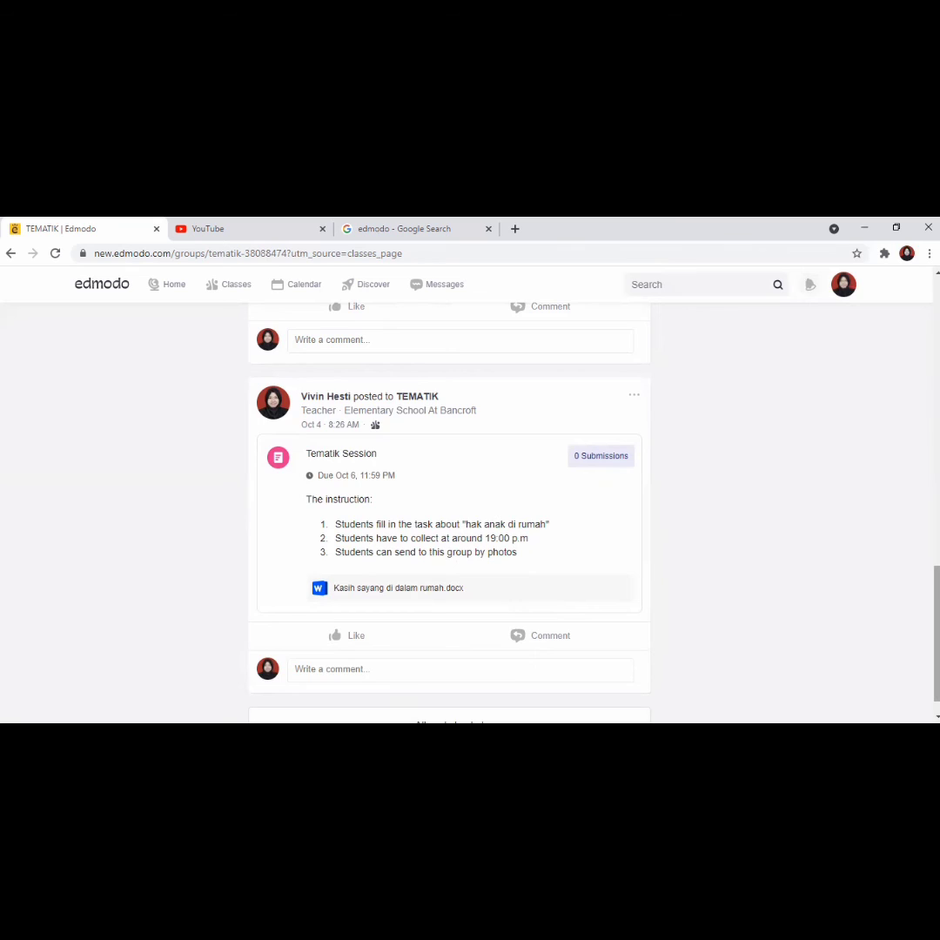
scroll(470, 513, "up", 15)
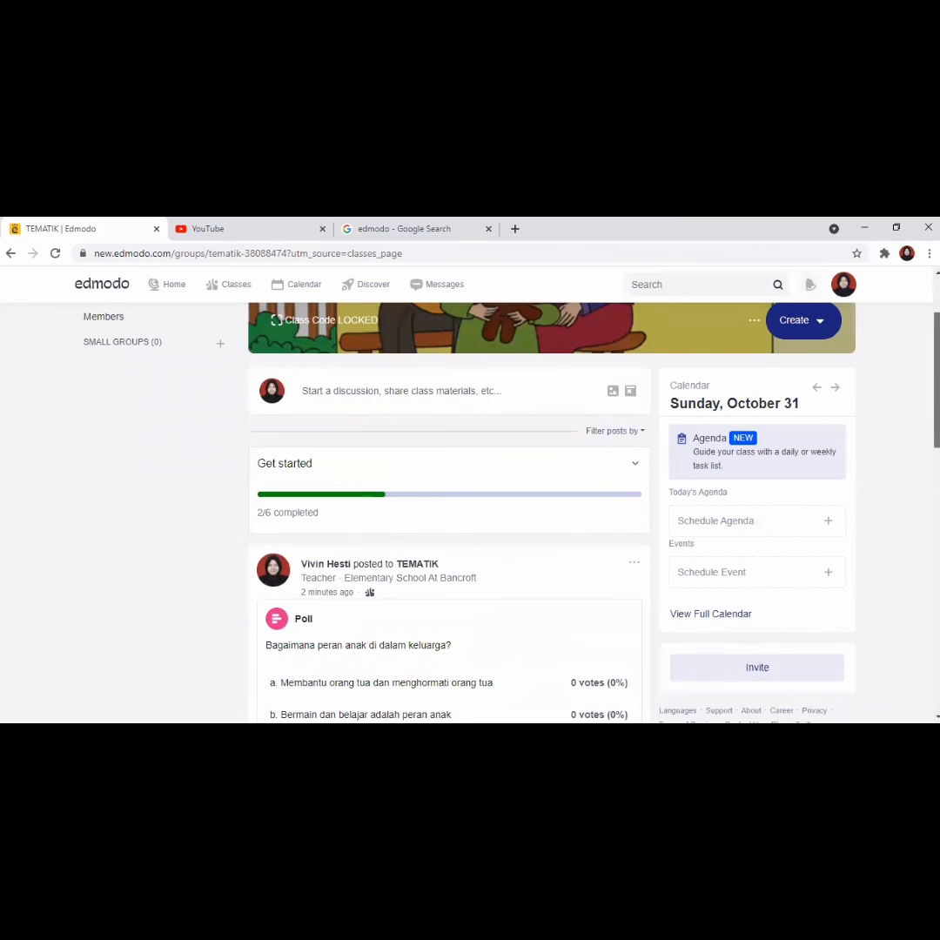
scroll(607, 532, "up", 2)
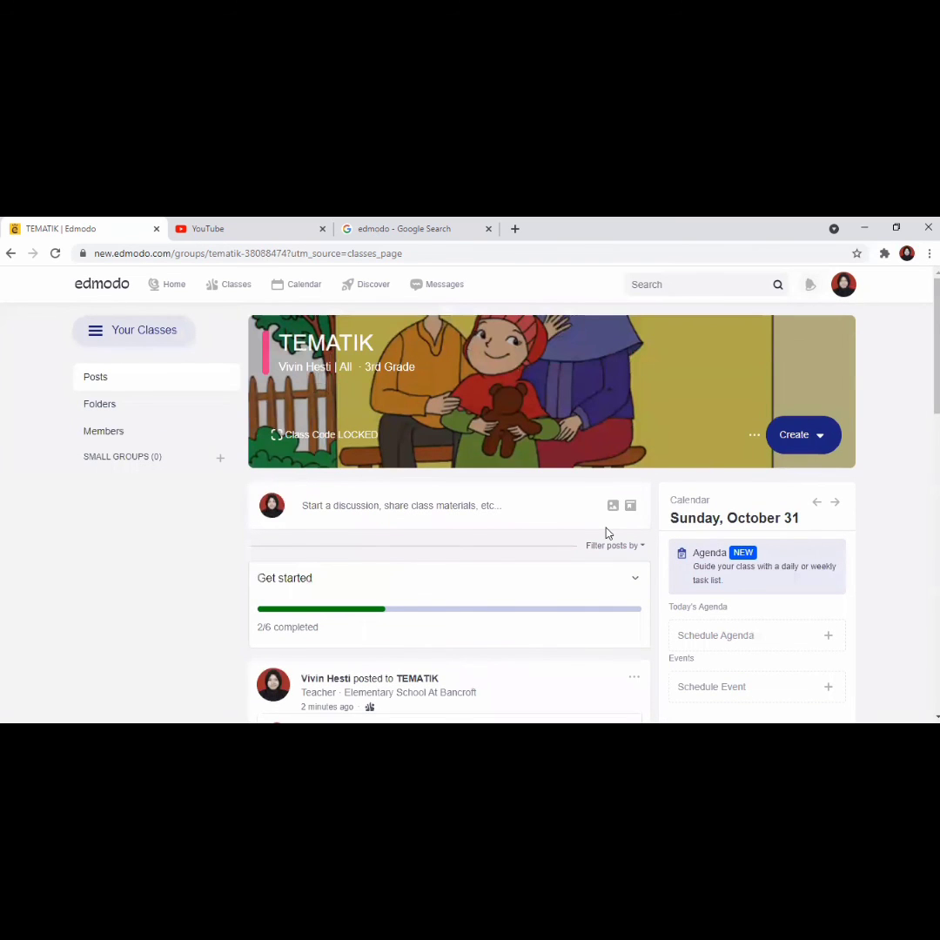